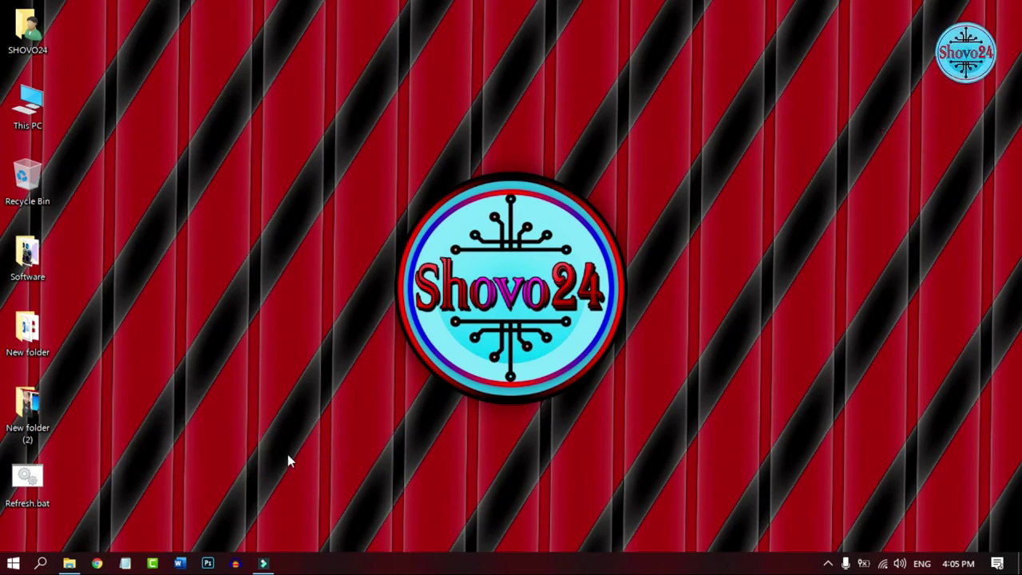
Open Task Manager, check its list of startup programs, and close it
right_click(390, 566)
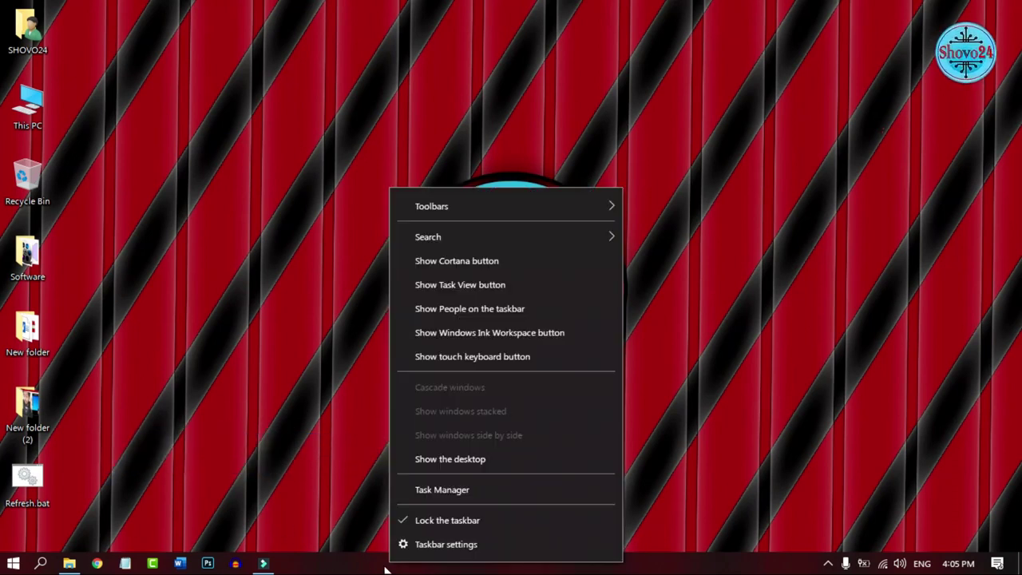
left_click(434, 493)
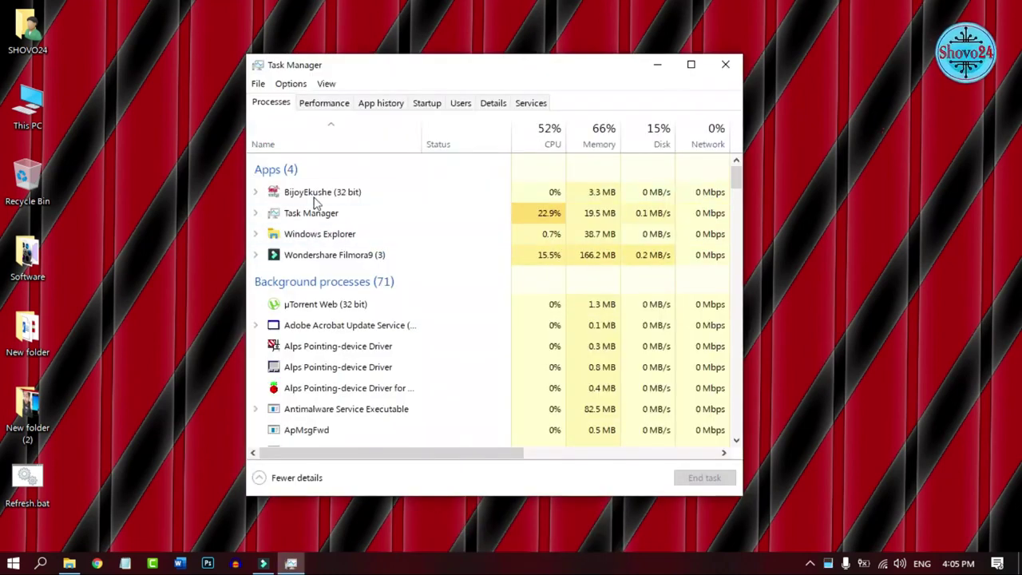
left_click(426, 105)
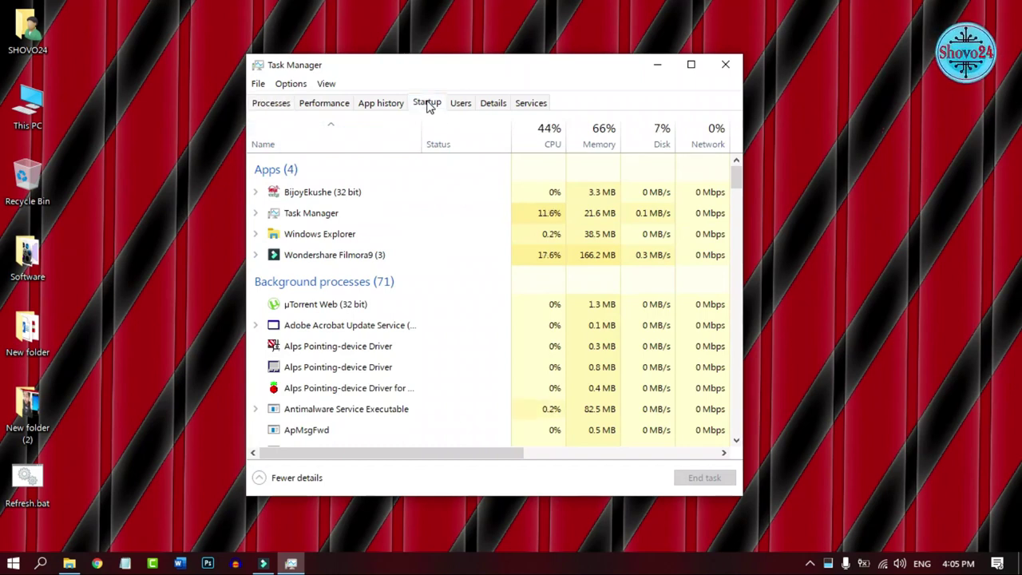
left_click(724, 65)
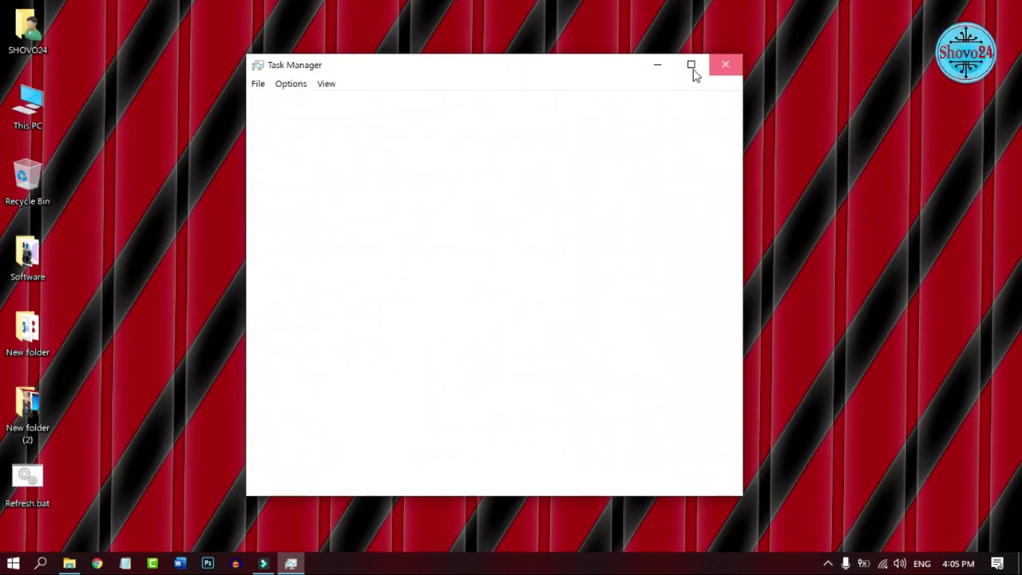
Open Windows Settings and go to the Startup page of the Apps category
left_click(12, 564)
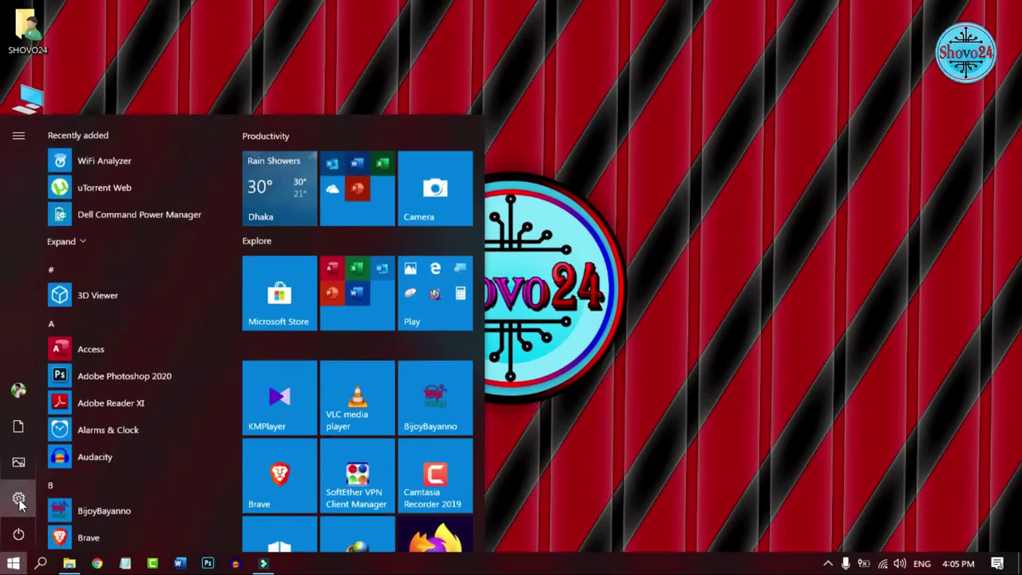
left_click(18, 495)
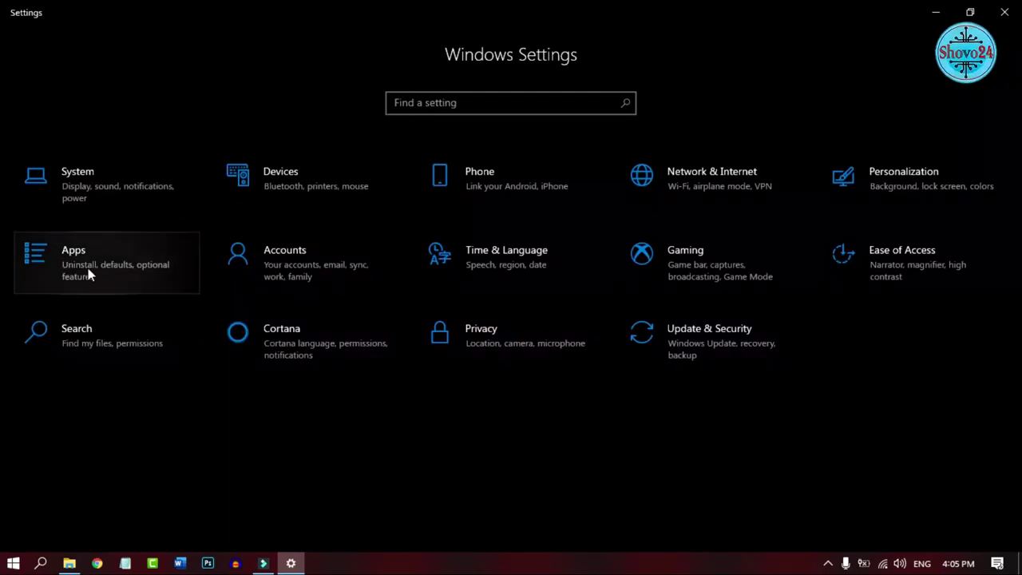
left_click(72, 259)
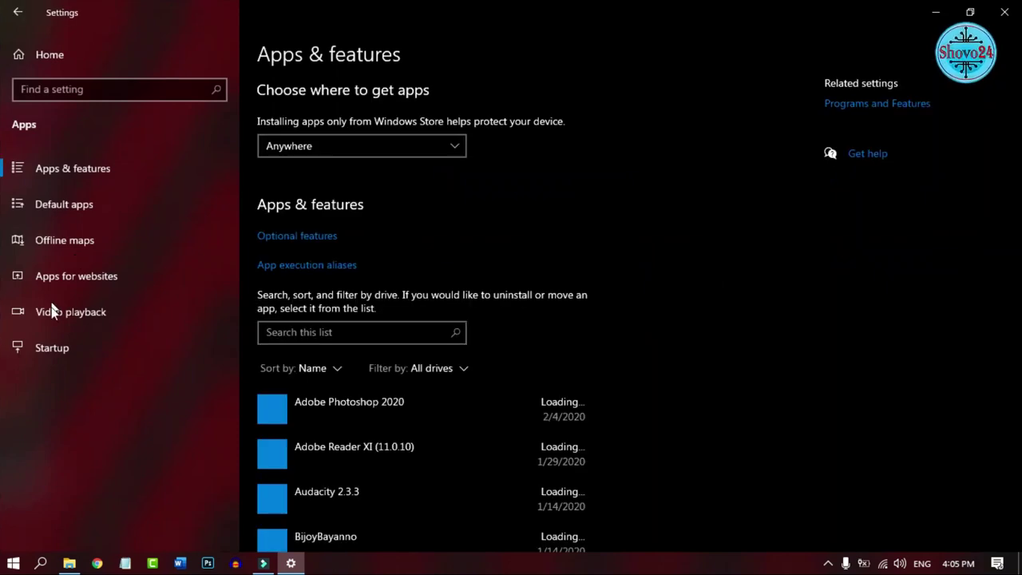
left_click(51, 346)
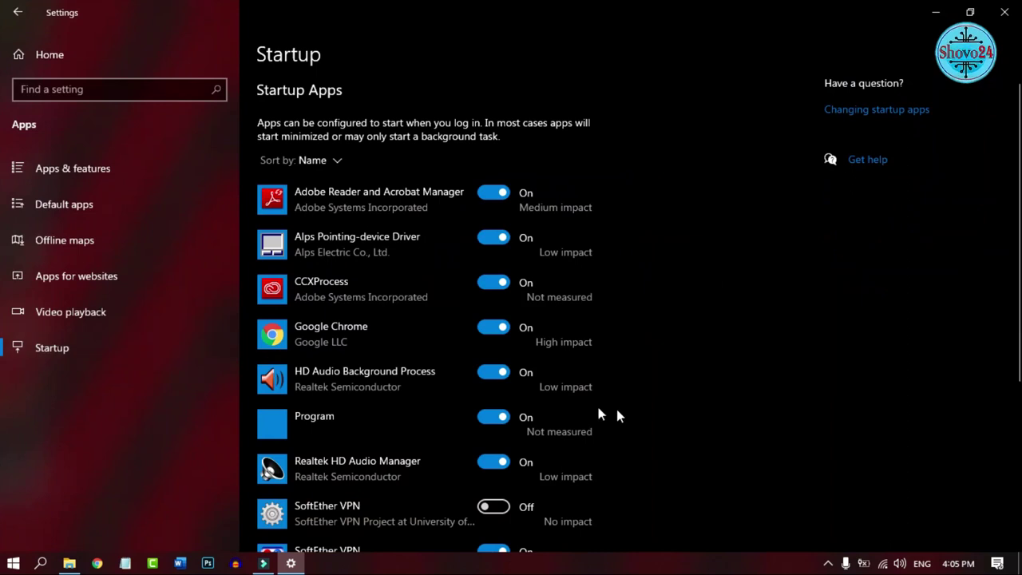
Examine the full list of startup apps with their states and impact, and the hidden system tray icons
scroll(737, 367, "down", 4)
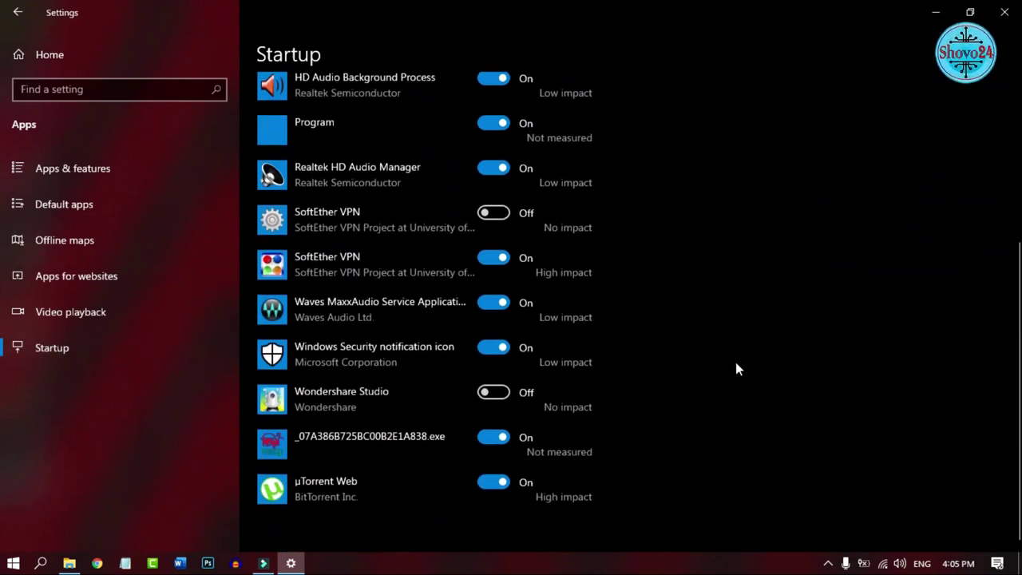
scroll(735, 367, "up", 4)
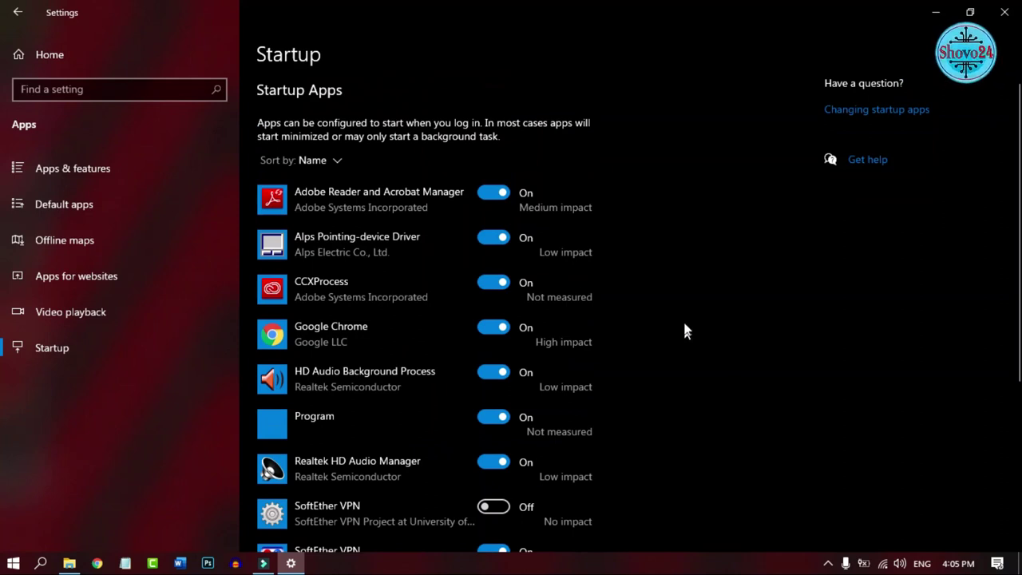
scroll(685, 331, "down", 2)
scroll(1011, 274, "down", 3)
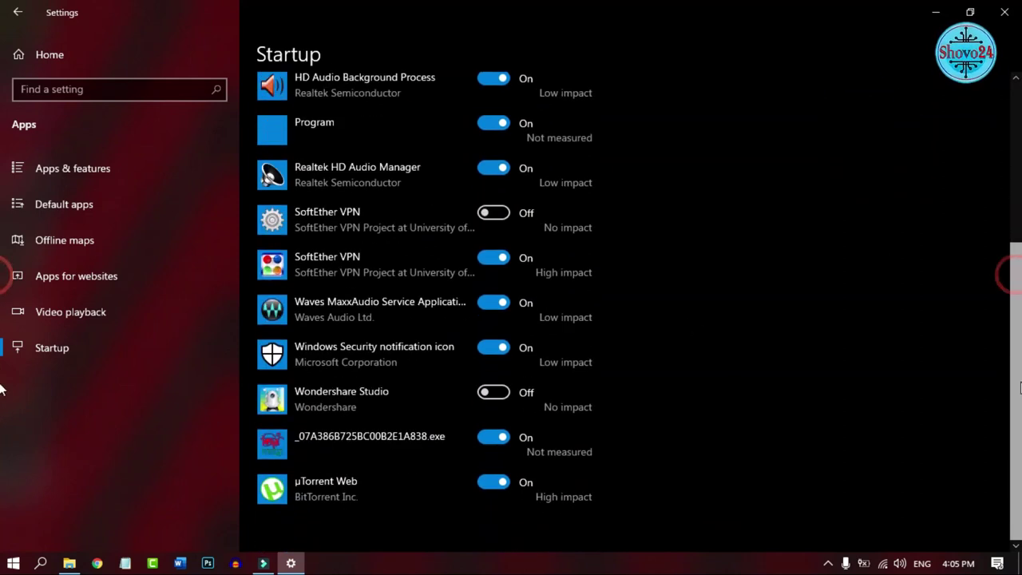
scroll(1015, 231, "up", 4)
scroll(2, 298, "down", 5)
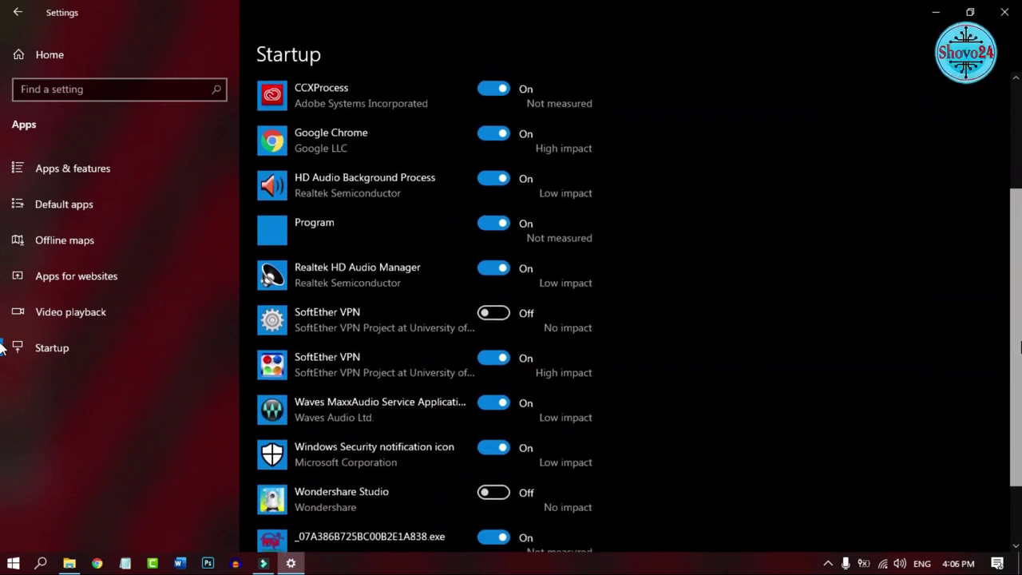
scroll(3, 341, "up", 5)
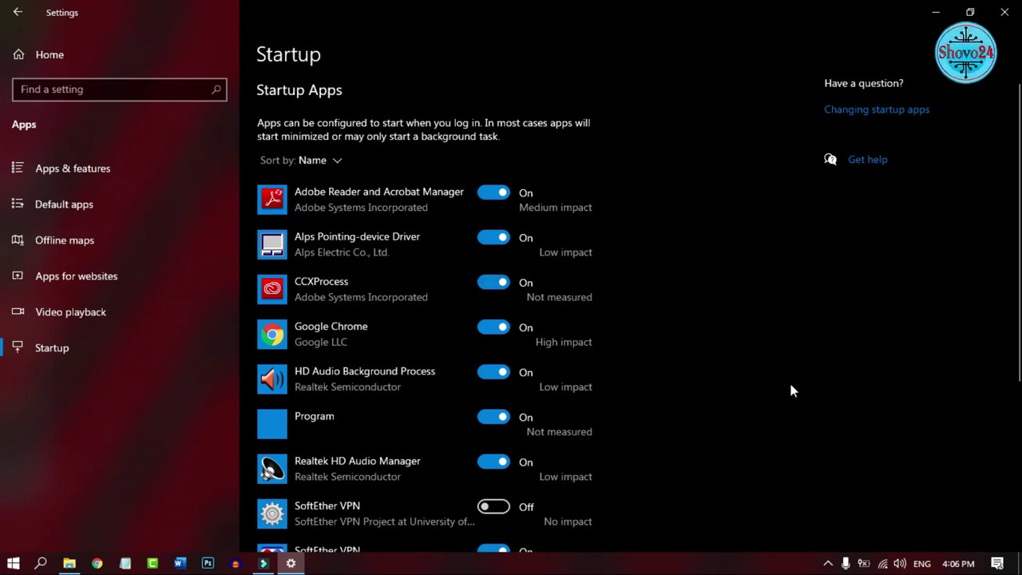
scroll(790, 390, "down", 1)
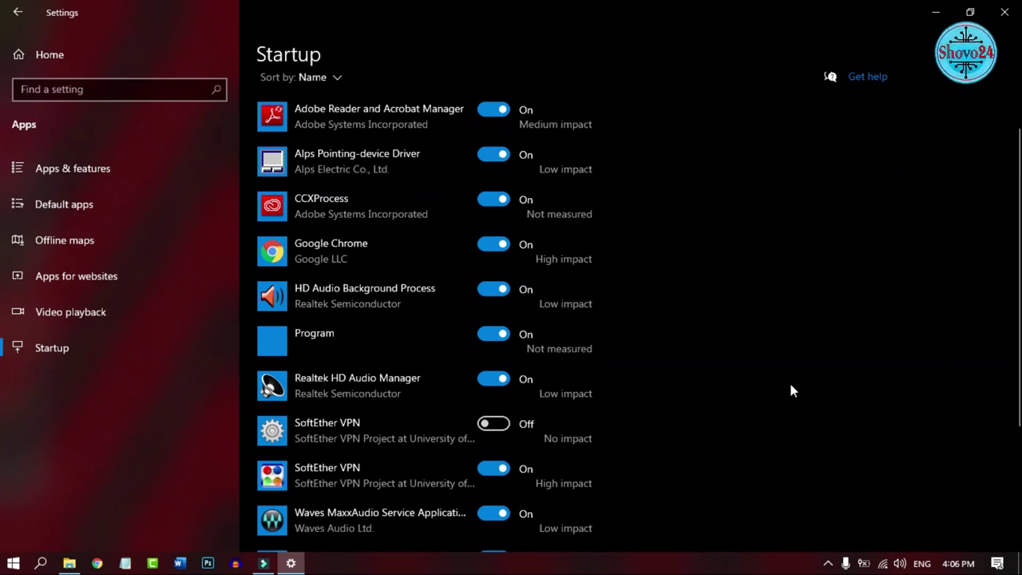
scroll(790, 389, "up", 1)
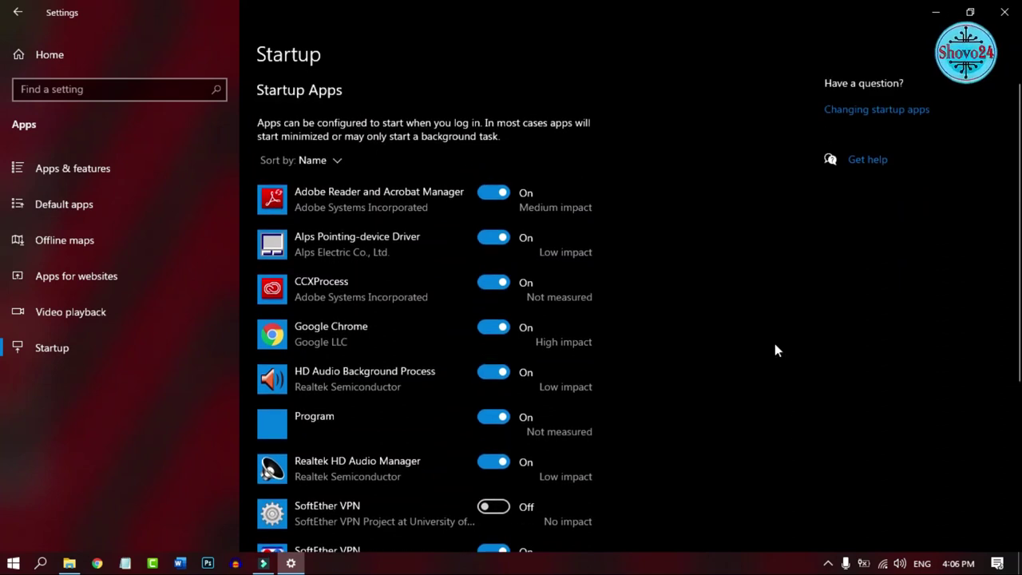
scroll(775, 349, "down", 1)
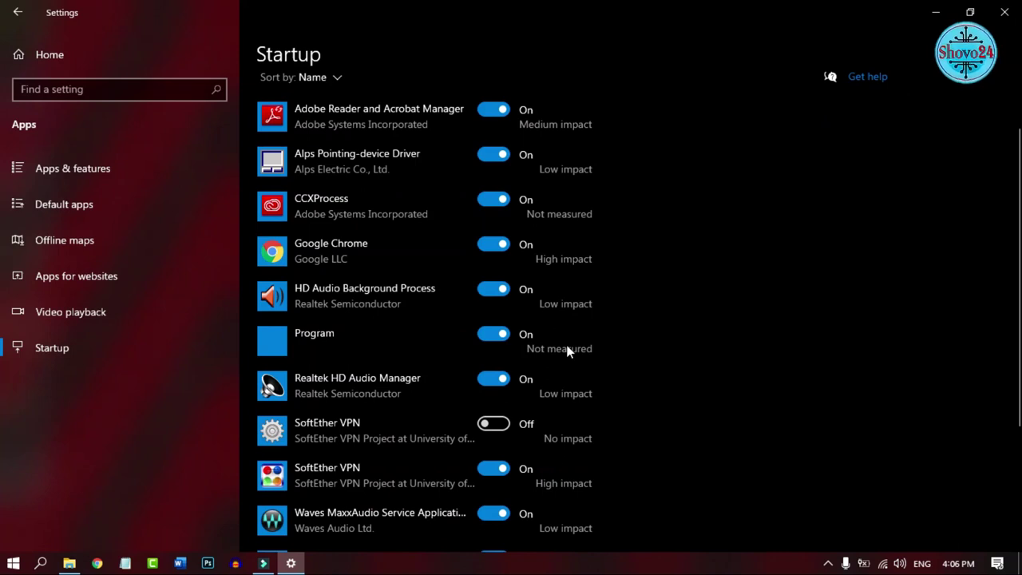
scroll(741, 371, "up", 1)
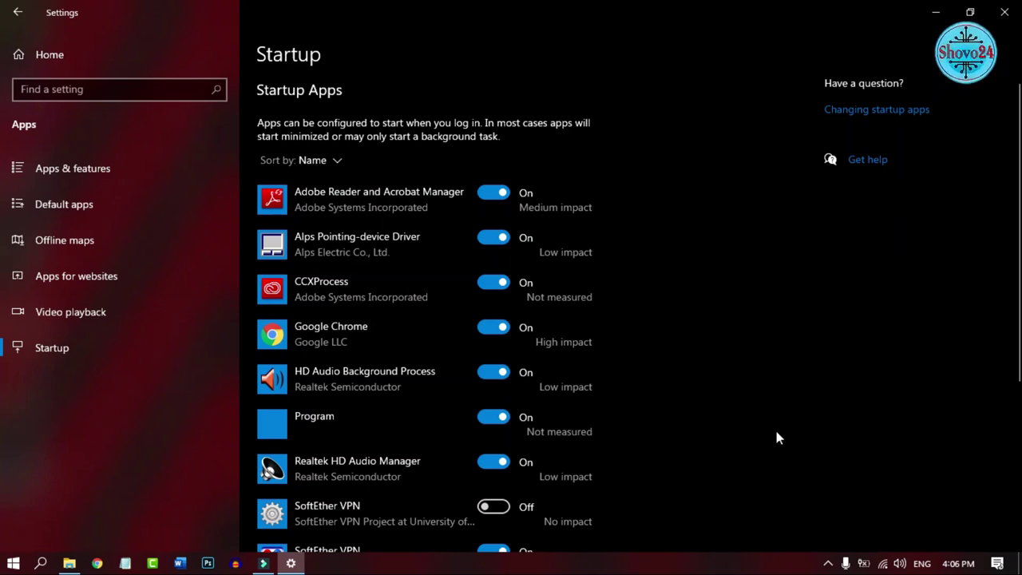
left_click(828, 563)
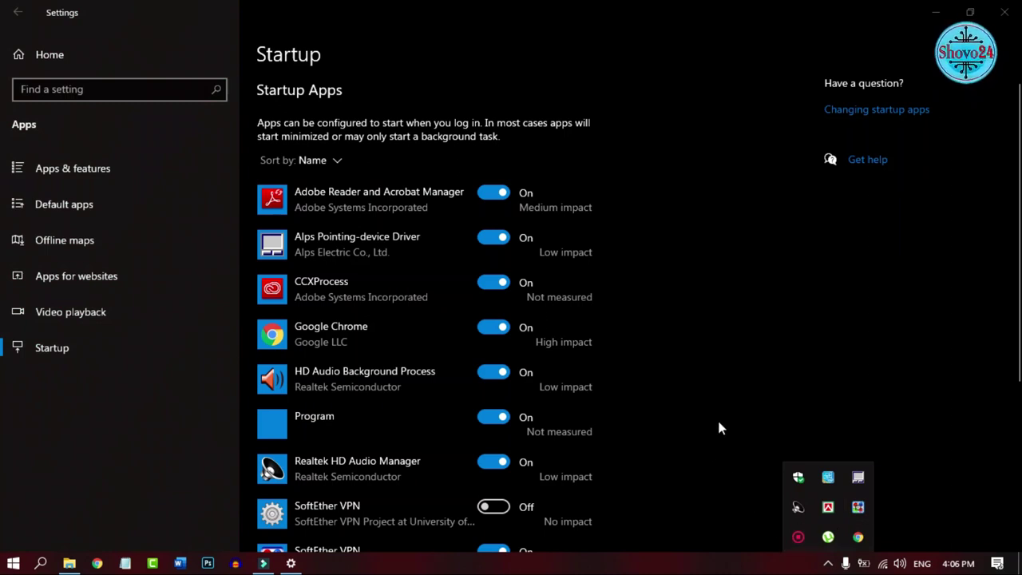
left_click(731, 364)
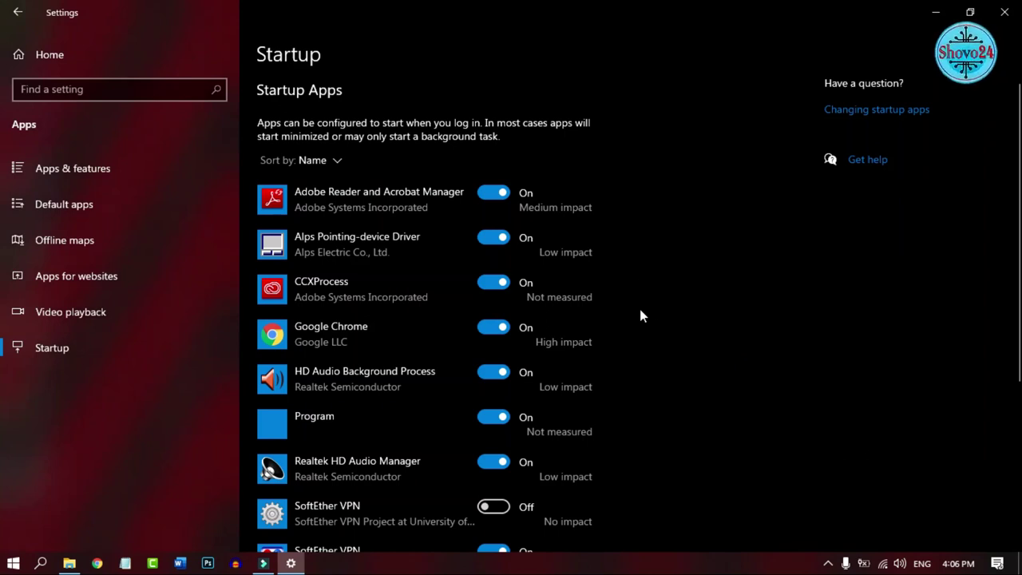
Turn off startup for Adobe Reader and Acrobat Manager, Alps Pointing-device Driver, CCXProcess and Google Chrome
left_click(493, 193)
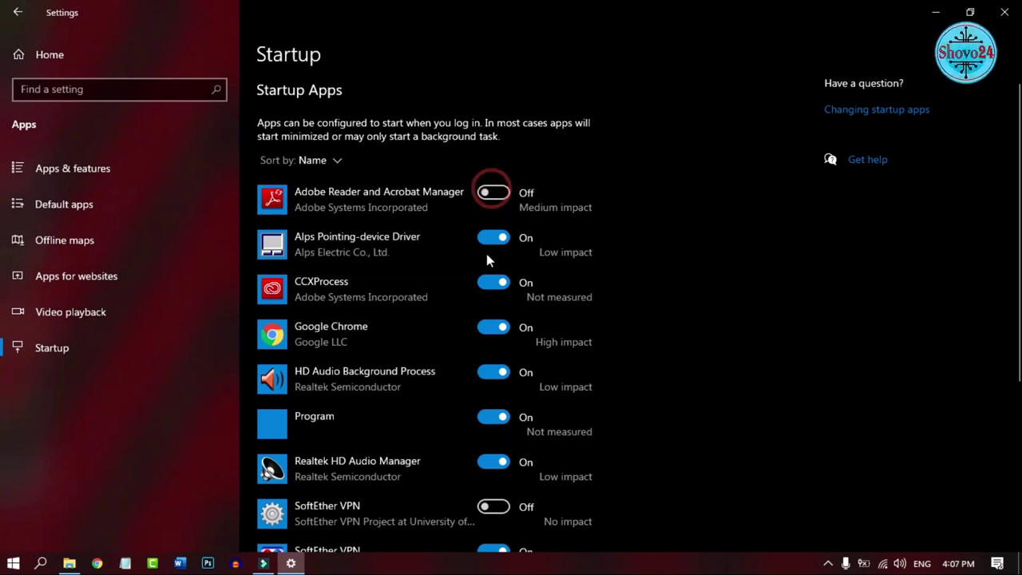
left_click(491, 239)
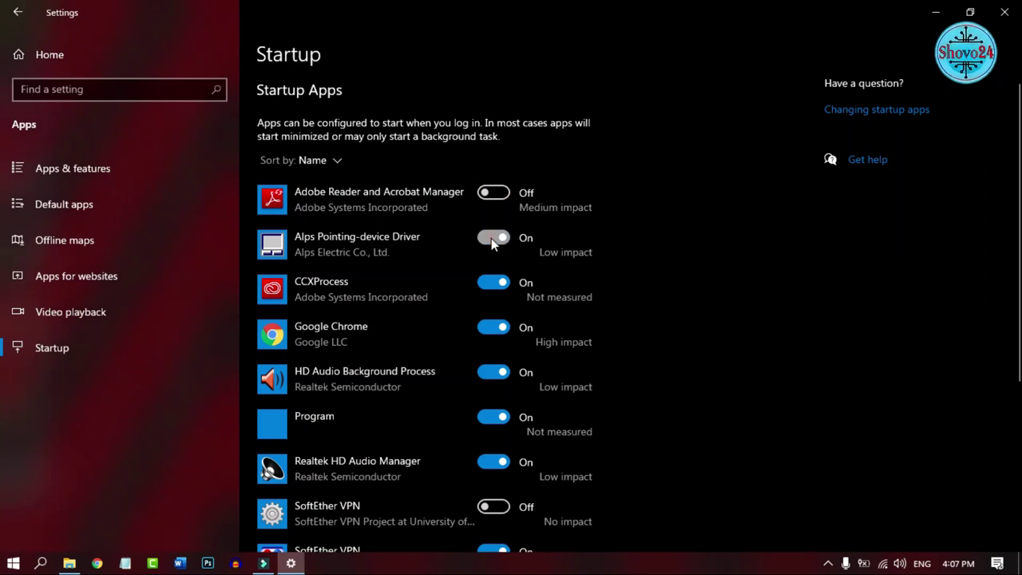
left_click(493, 283)
left_click(492, 329)
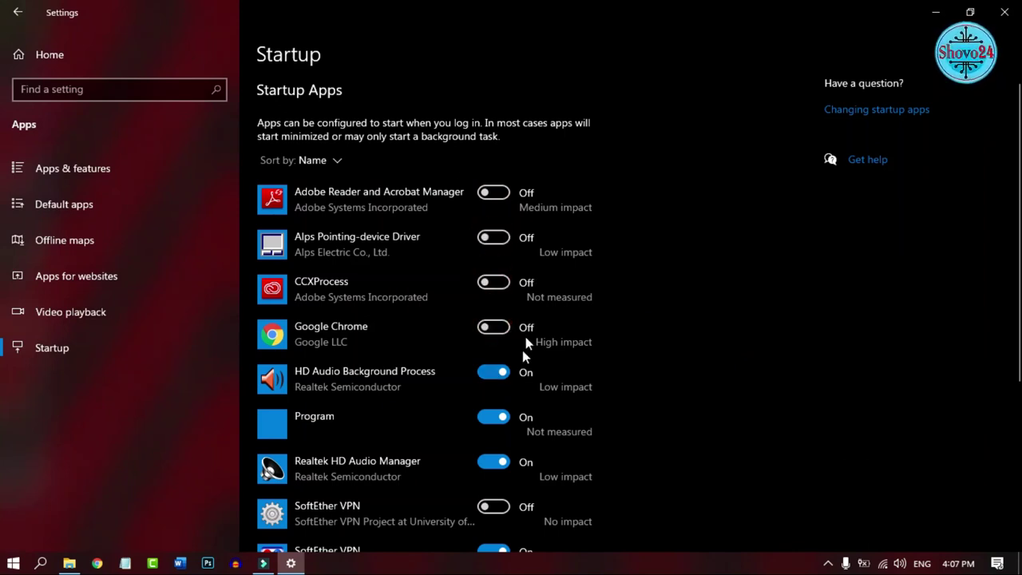
scroll(511, 319, "down", 2)
left_click(492, 289)
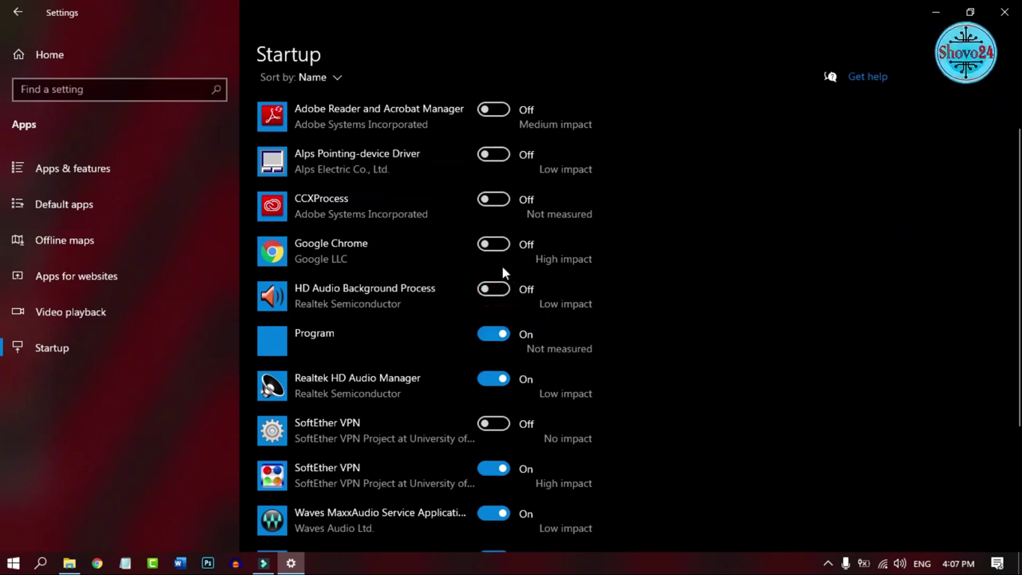
left_click(493, 289)
Turn off startup for the high-impact SoftEther VPN entry, _07A386B725BC00B2E1A838.exe and µTorrent Web
scroll(322, 268, "down", 2)
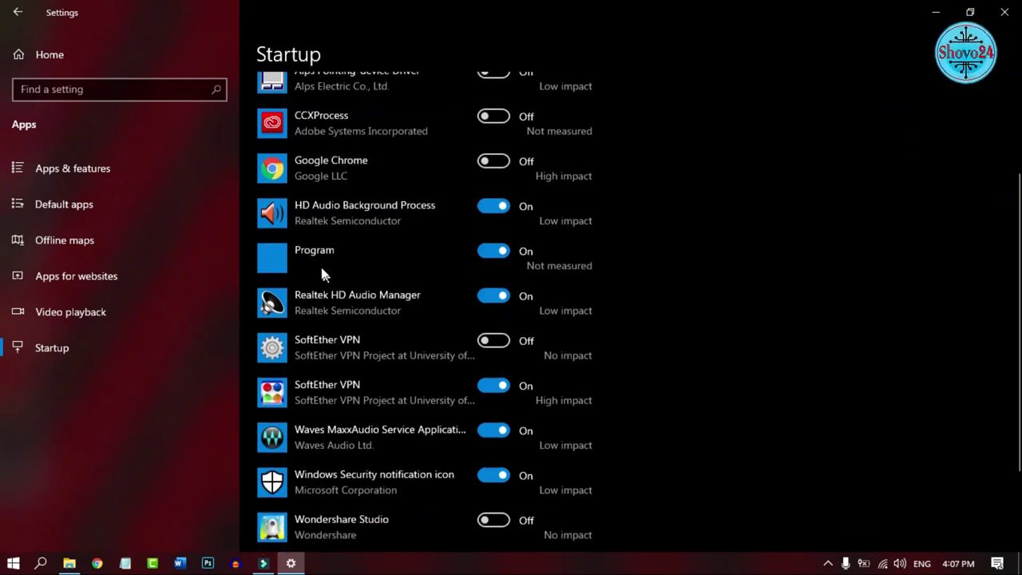
left_click(493, 386)
scroll(488, 427, "down", 3)
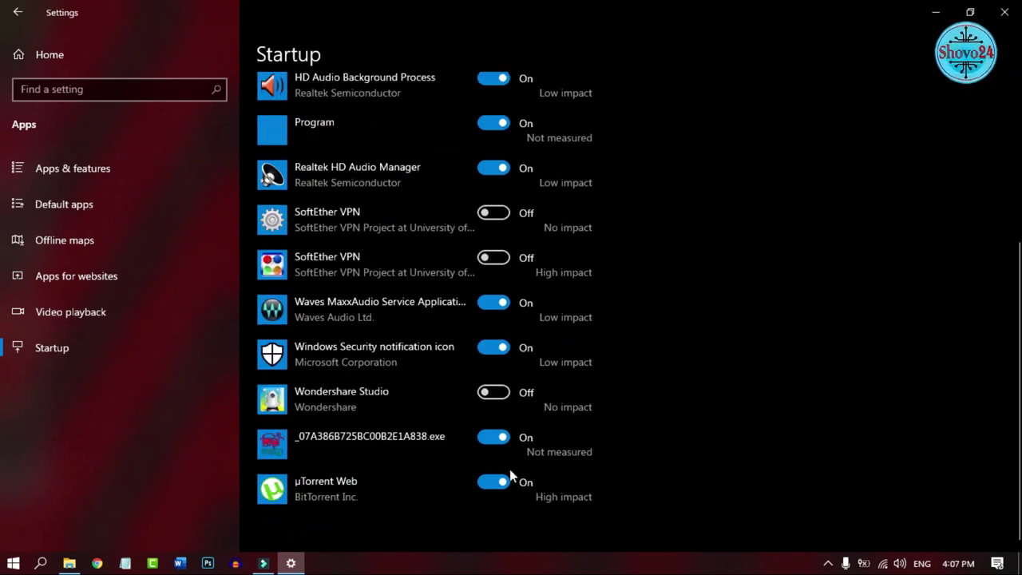
left_click(493, 437)
left_click(494, 482)
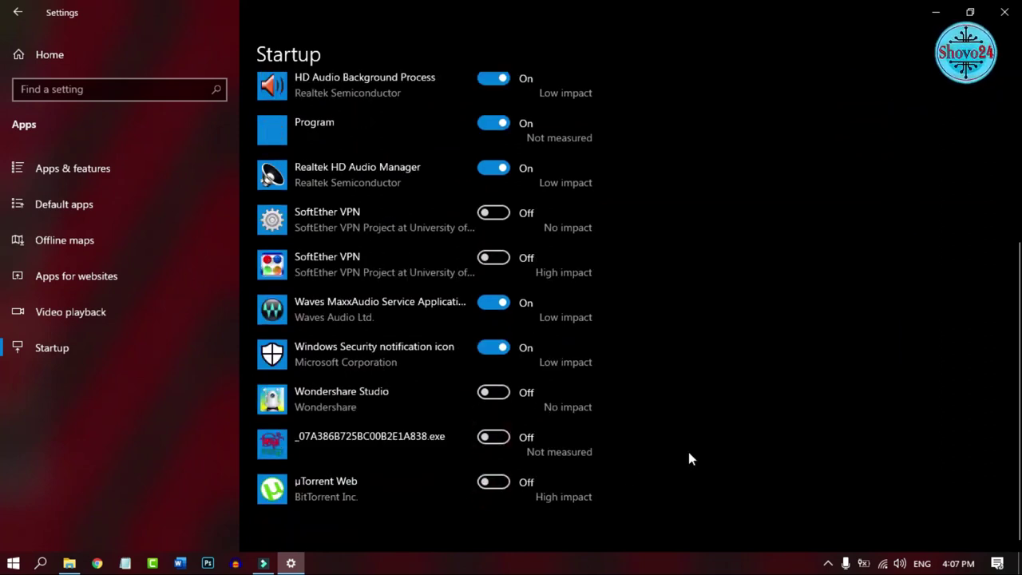
scroll(559, 376, "up", 2)
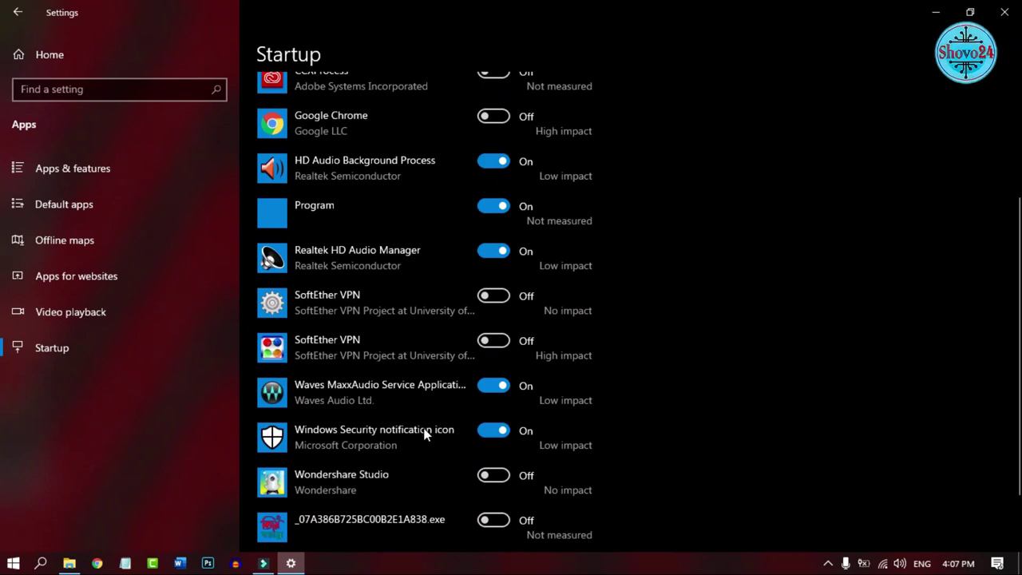
scroll(798, 359, "down", 2)
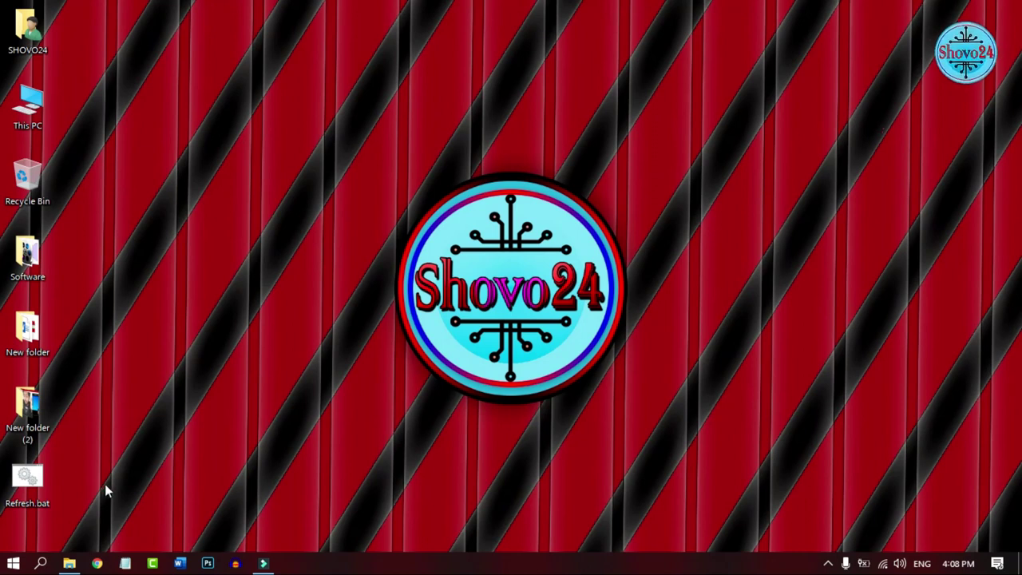
Search Windows for "stor" and open the Microsoft Store app
left_click(14, 563)
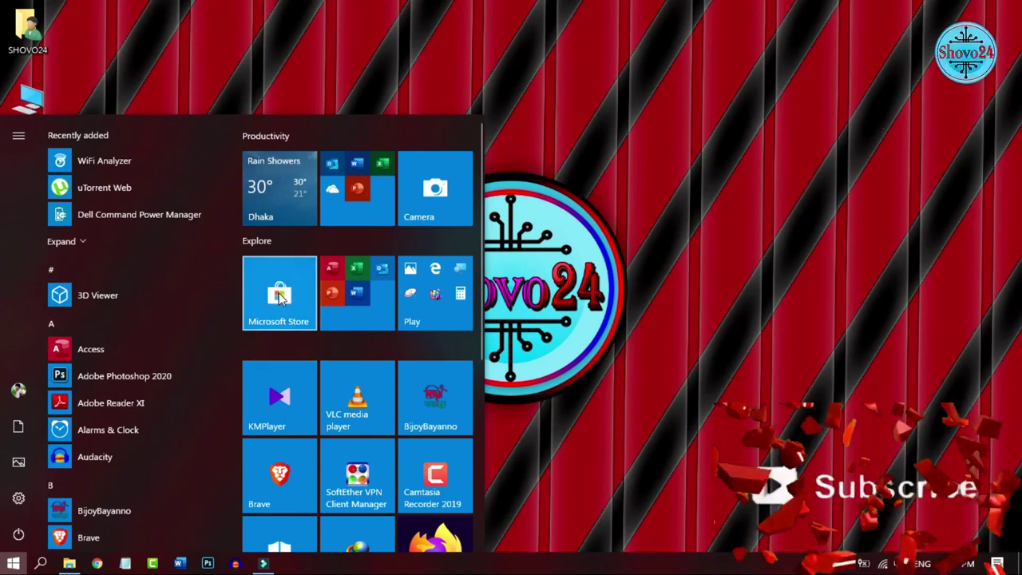
left_click(573, 323)
left_click(40, 564)
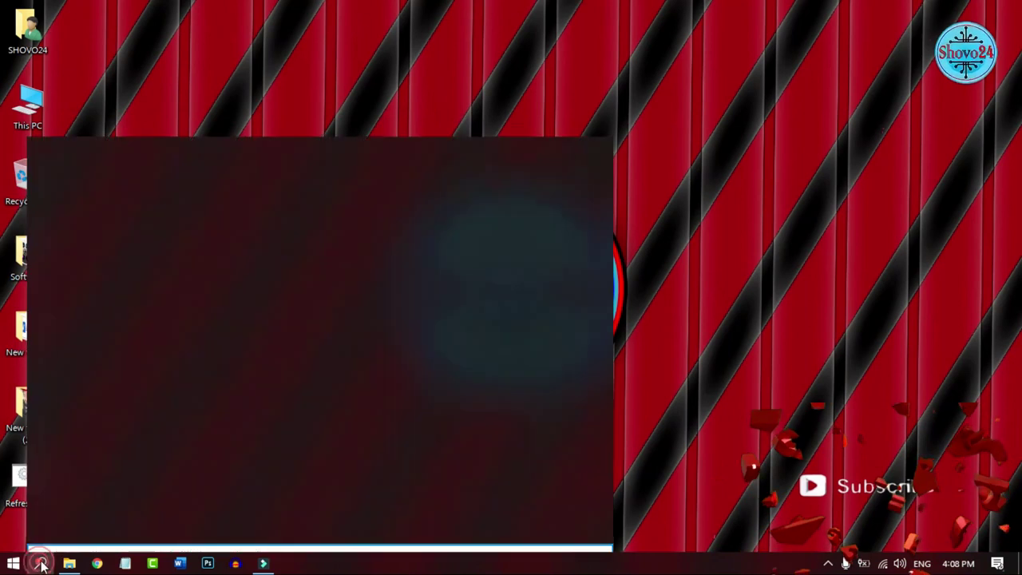
type("stor")
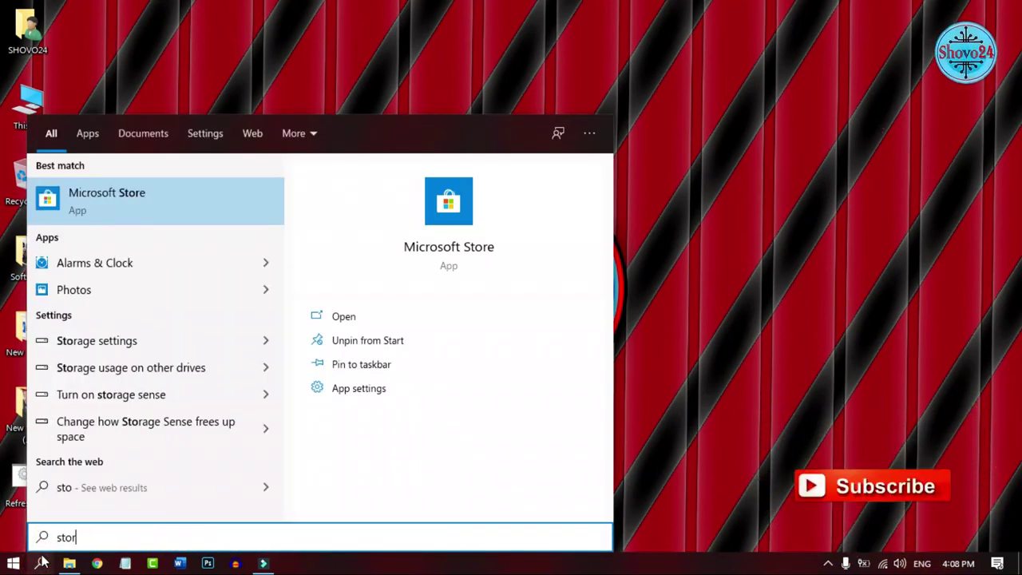
left_click(117, 199)
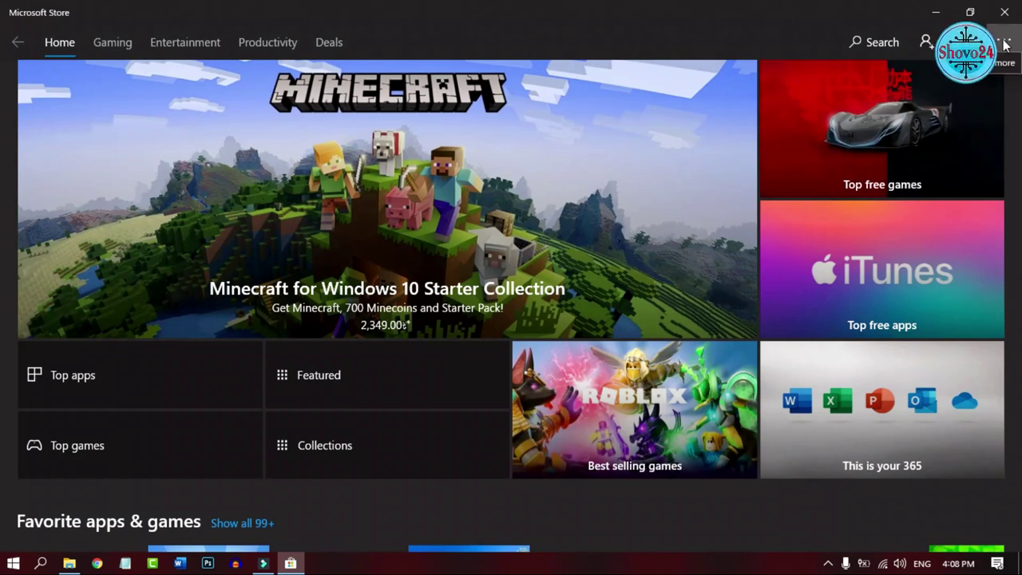
Turn off automatic app updates in the Microsoft Store settings
left_click(1004, 46)
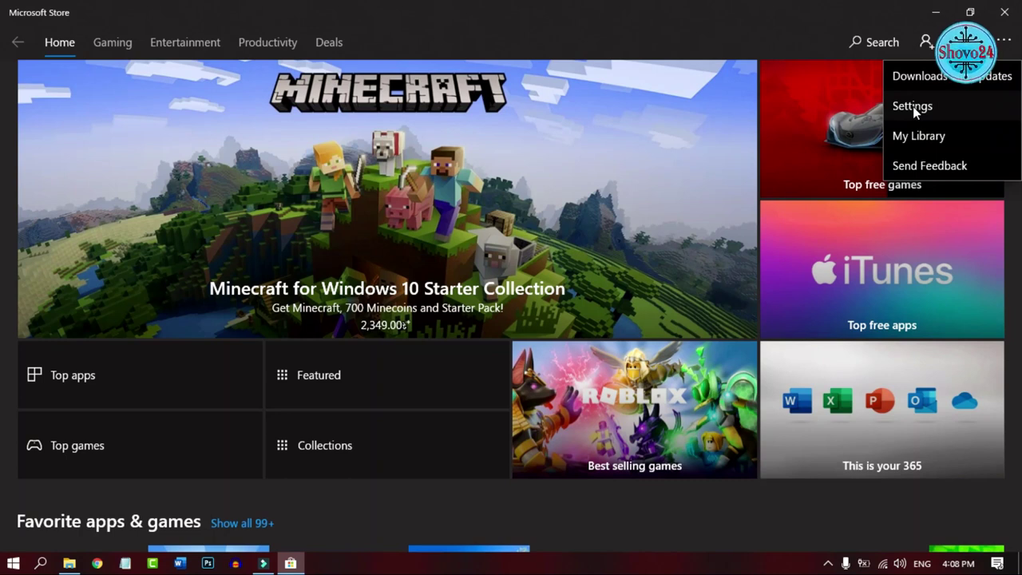
left_click(912, 106)
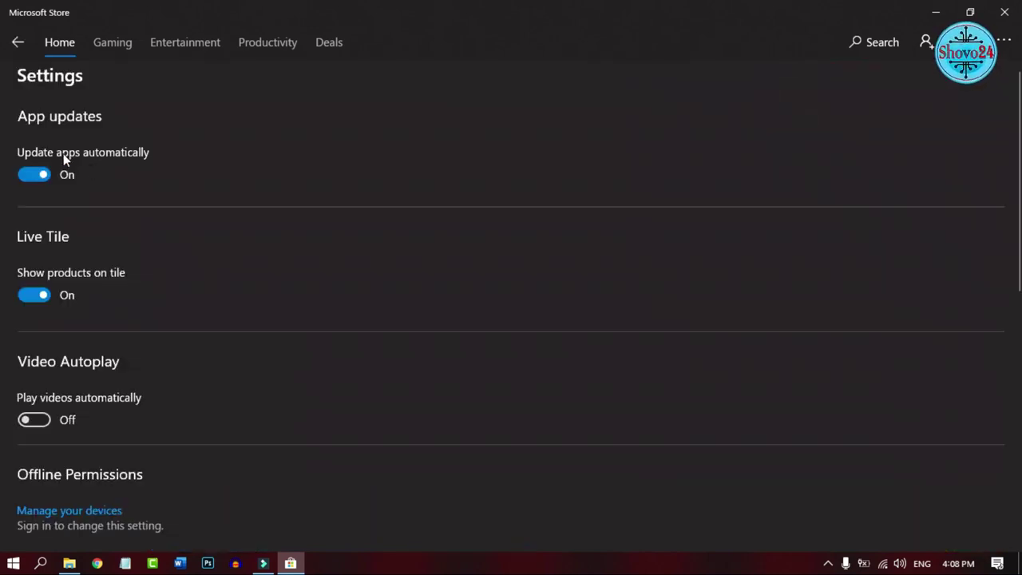
left_click(33, 176)
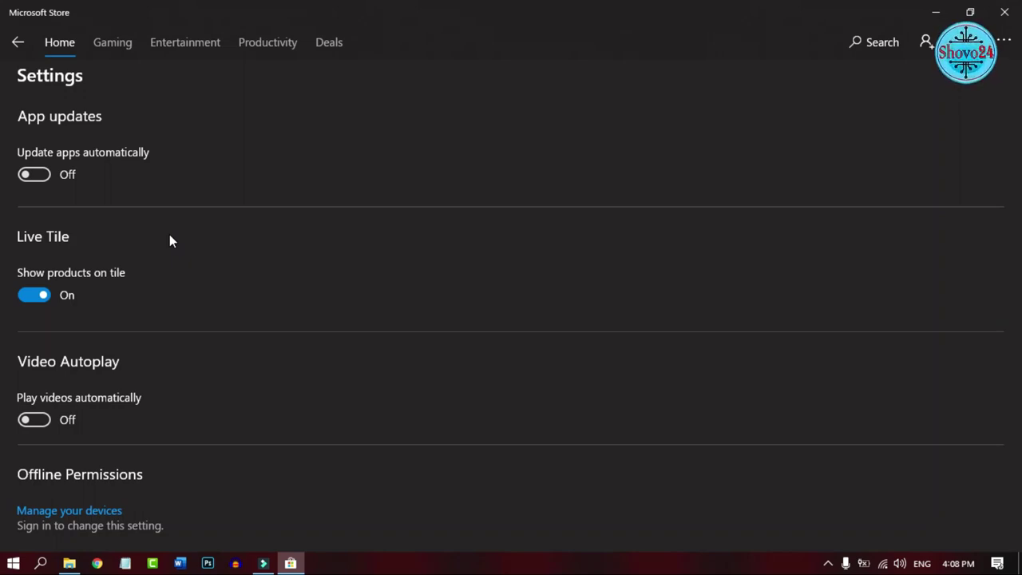
Review the available app updates in the Microsoft Store's Downloads and updates list and close the Store
left_click(17, 46)
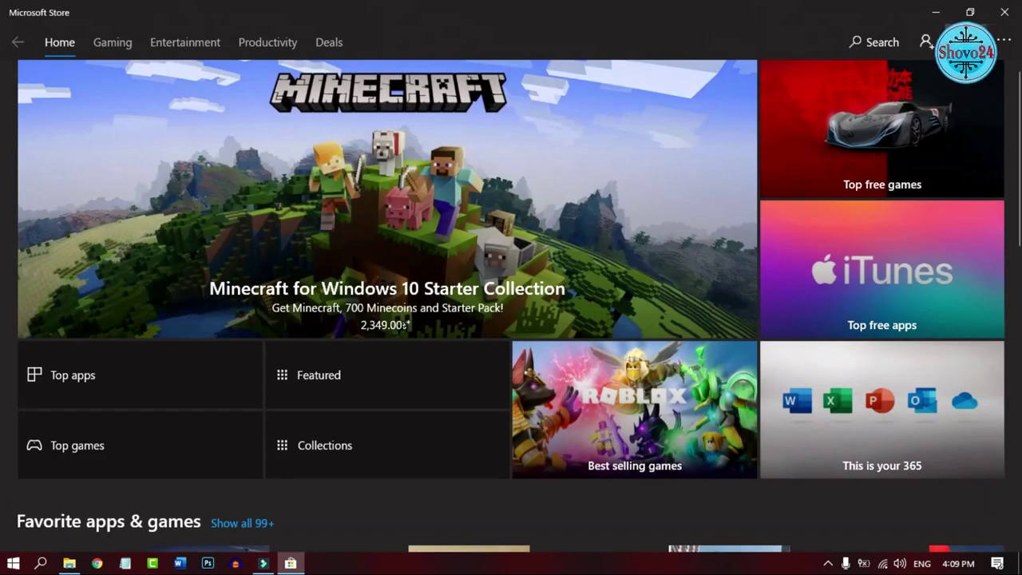
left_click(764, 203)
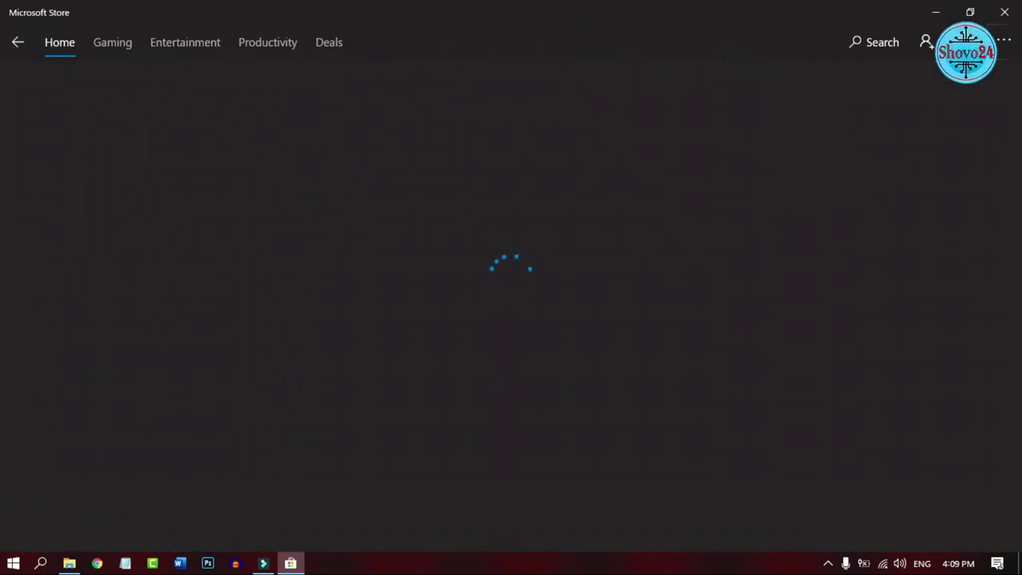
scroll(790, 255, "down", 1)
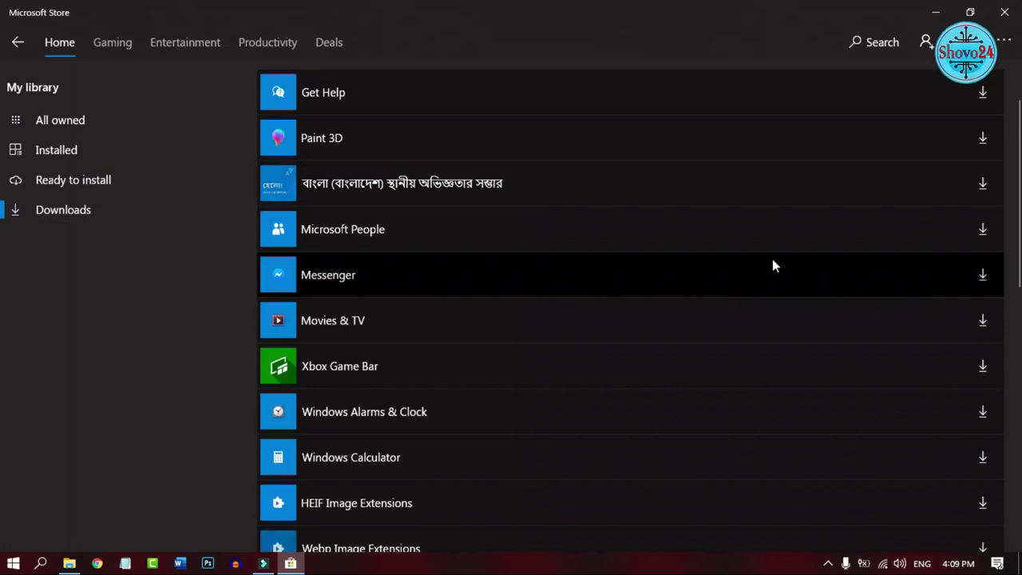
scroll(770, 263, "down", 8)
scroll(752, 309, "down", 1)
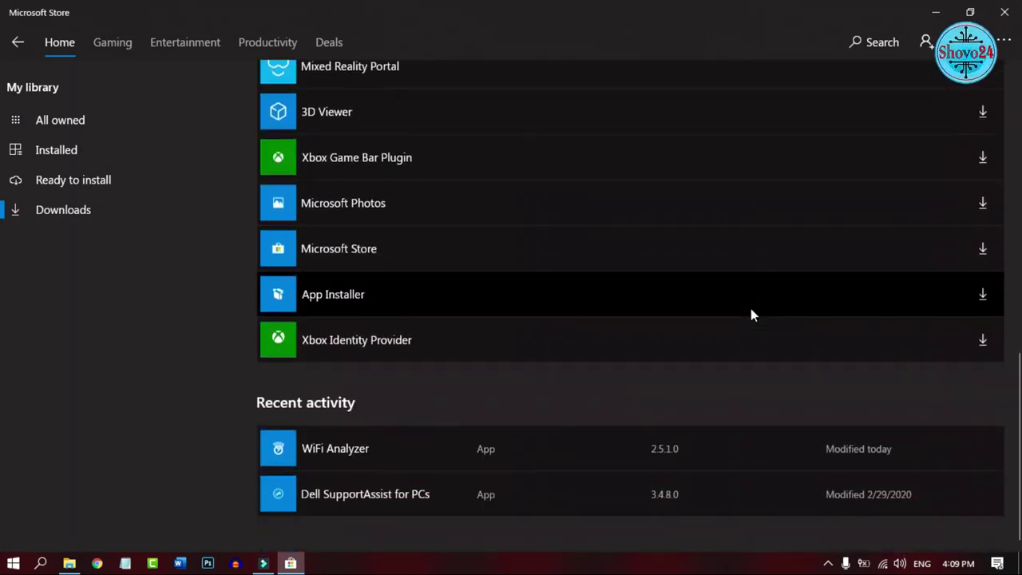
scroll(750, 300, "up", 7)
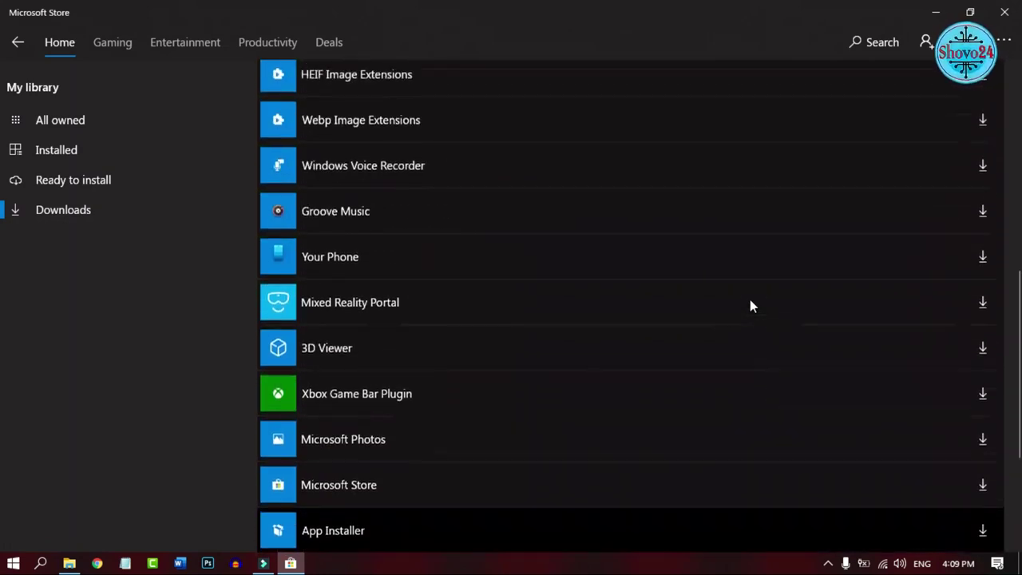
scroll(750, 306, "up", 2)
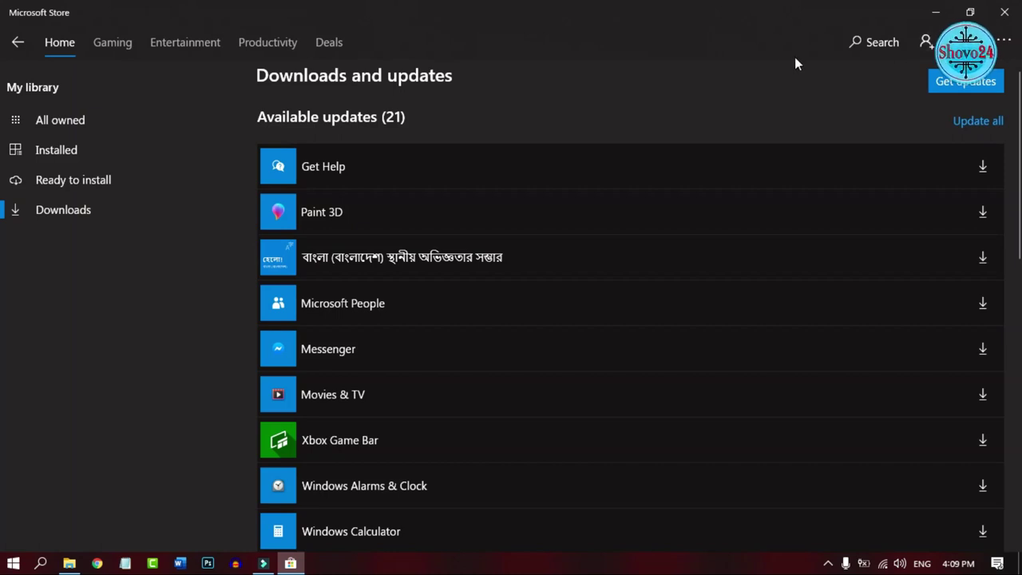
left_click(1004, 17)
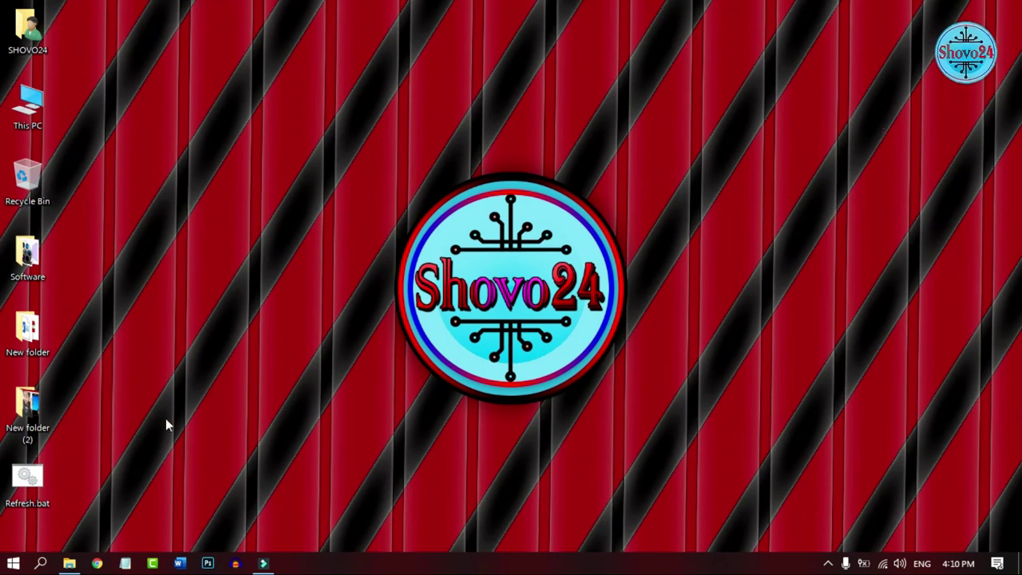
Launch Microsoft Word and dismiss the Start menu so its start screen can load
left_click(14, 563)
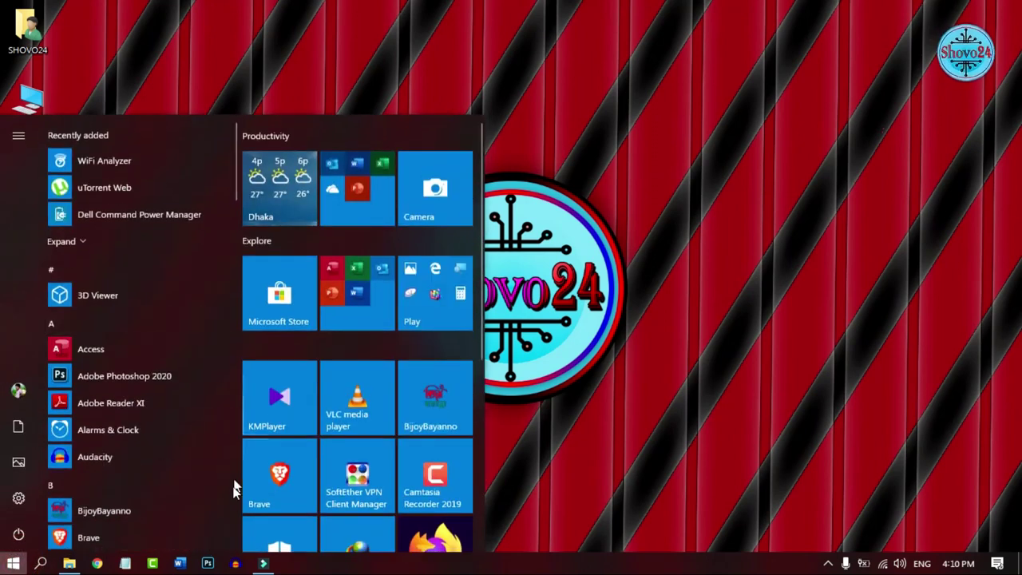
left_click(180, 564)
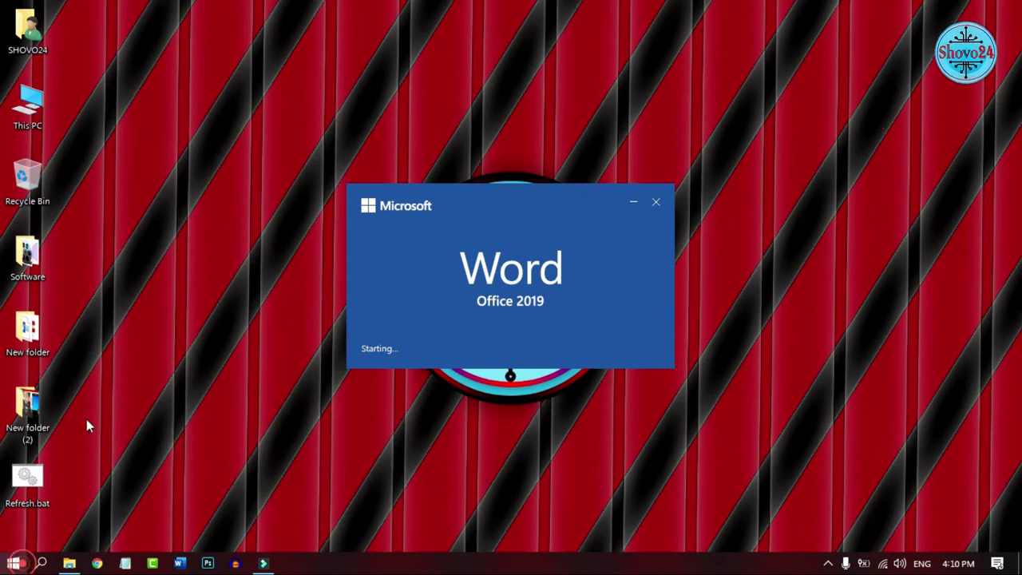
key("super")
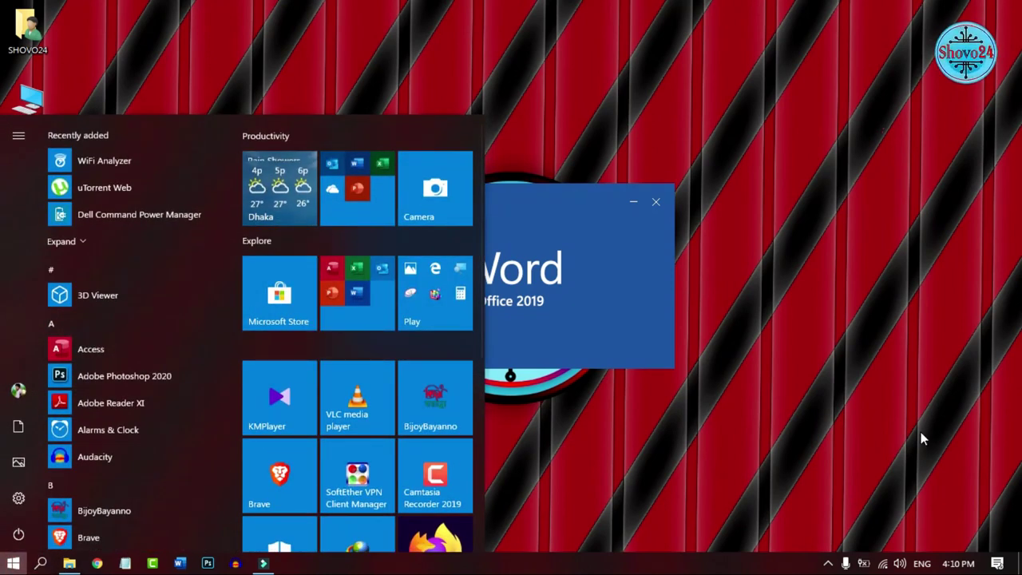
left_click(837, 264)
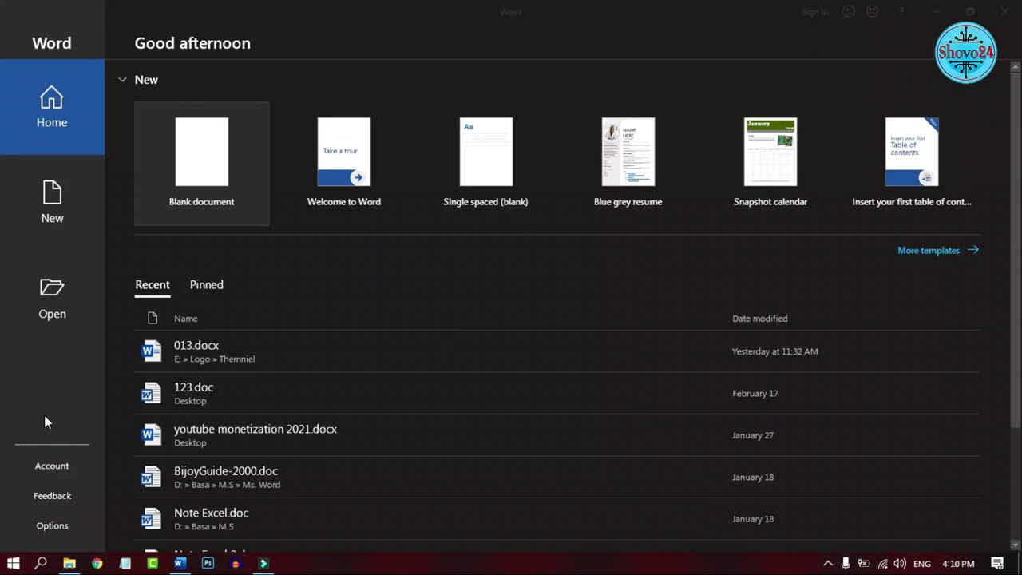
left_click(50, 471)
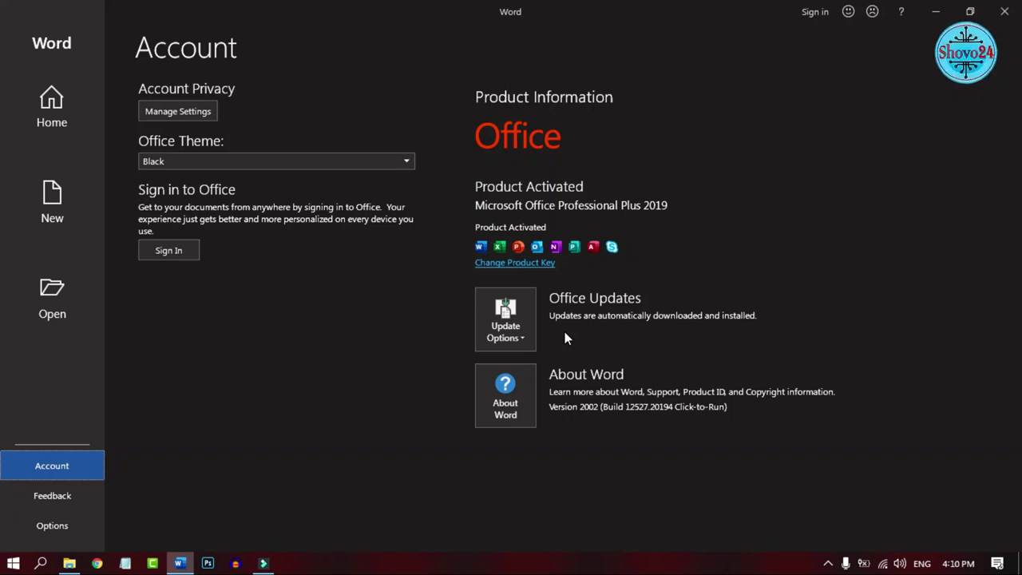
left_click(523, 341)
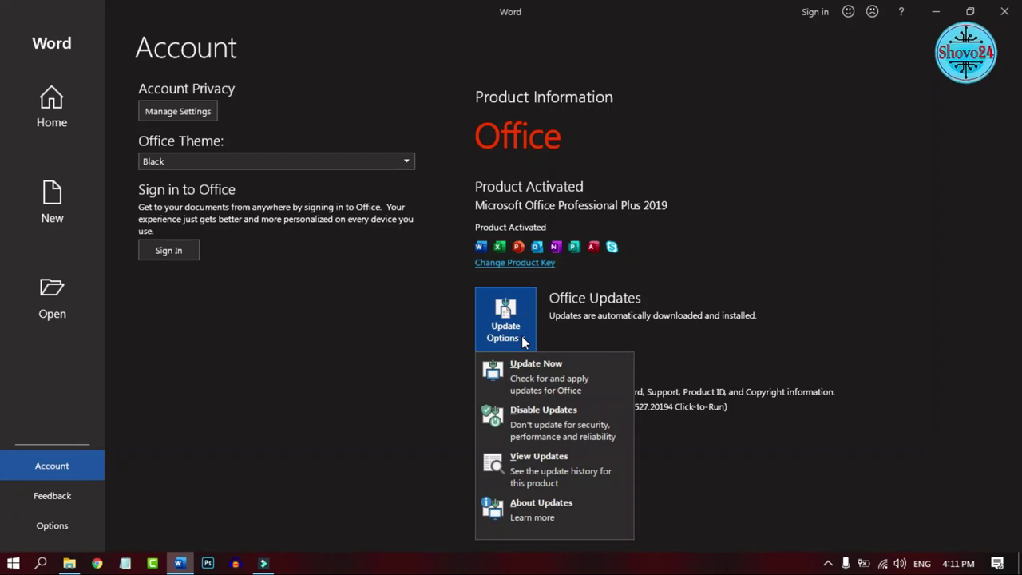
left_click(530, 419)
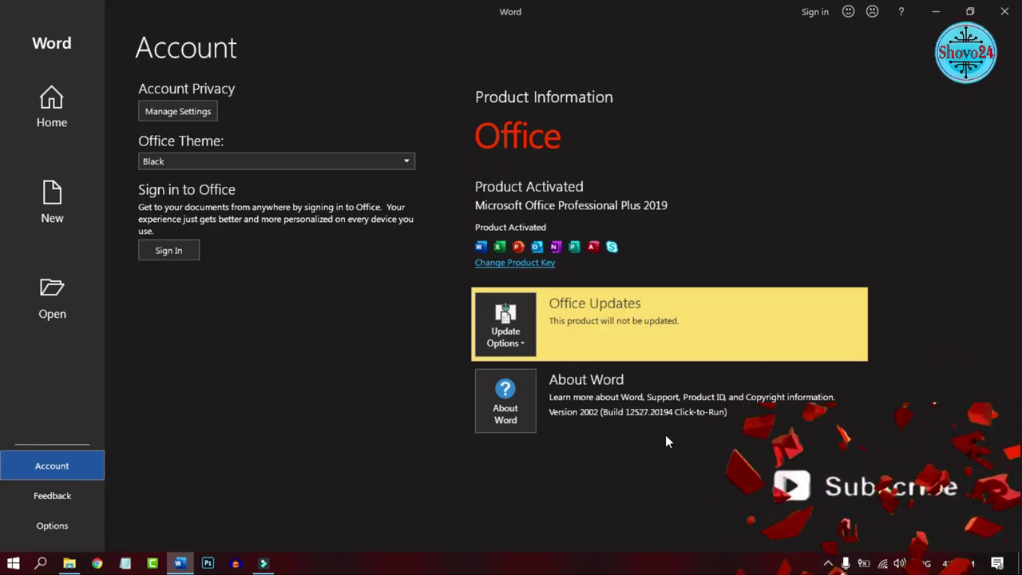
left_click(524, 349)
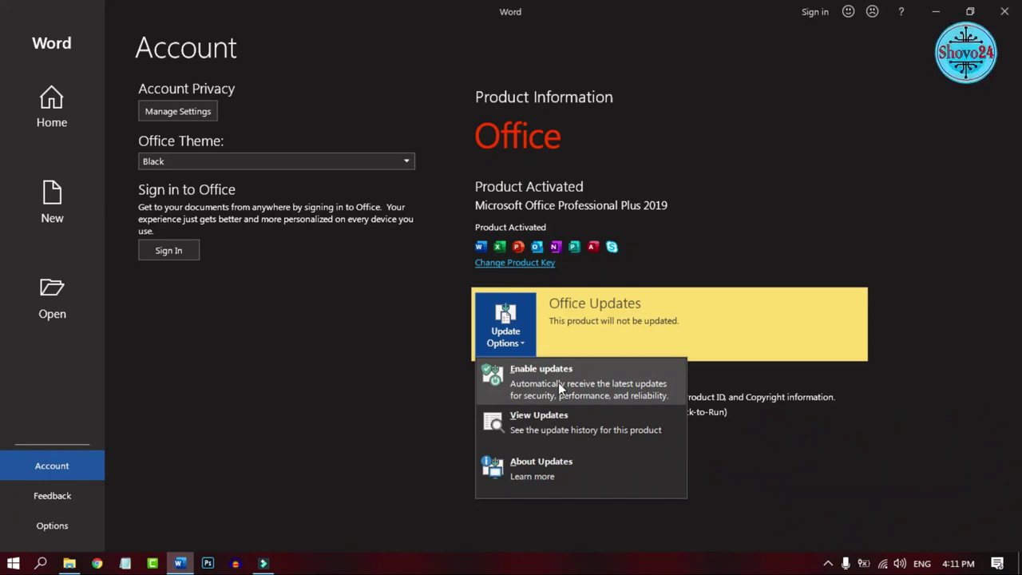
left_click(813, 483)
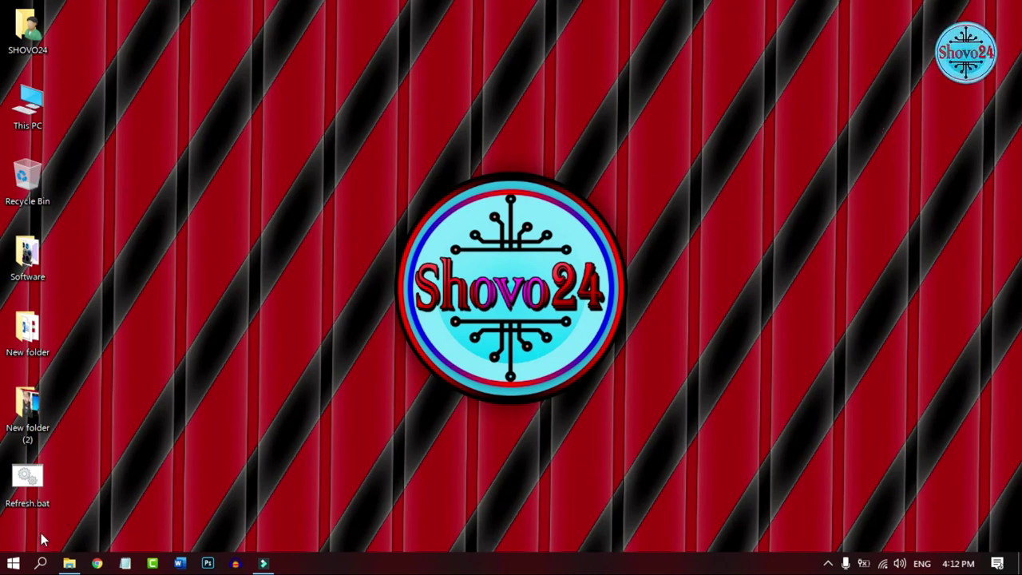
Open Update & Security in Windows Settings and pause Windows updates for 7 days
left_click(13, 565)
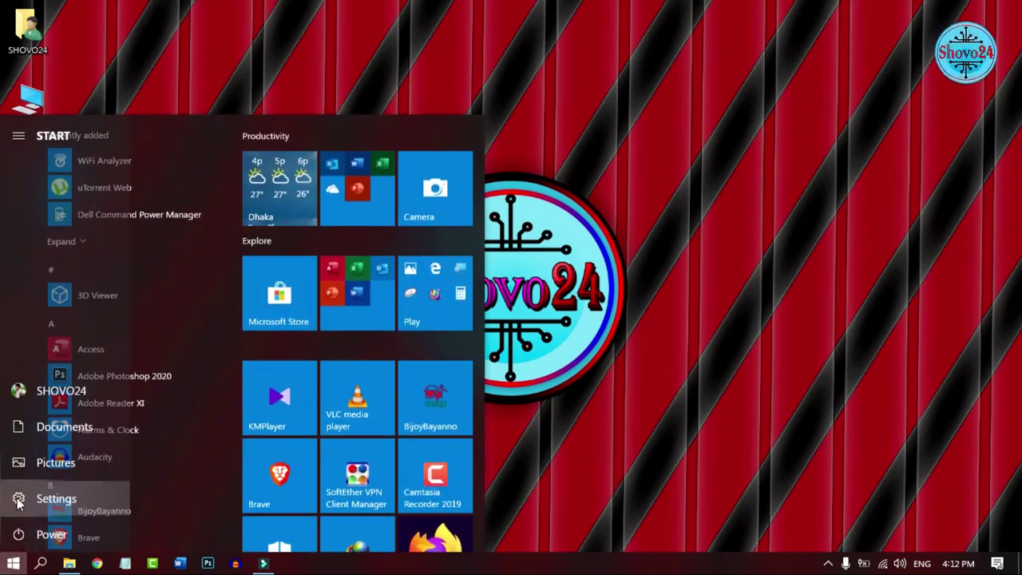
left_click(18, 500)
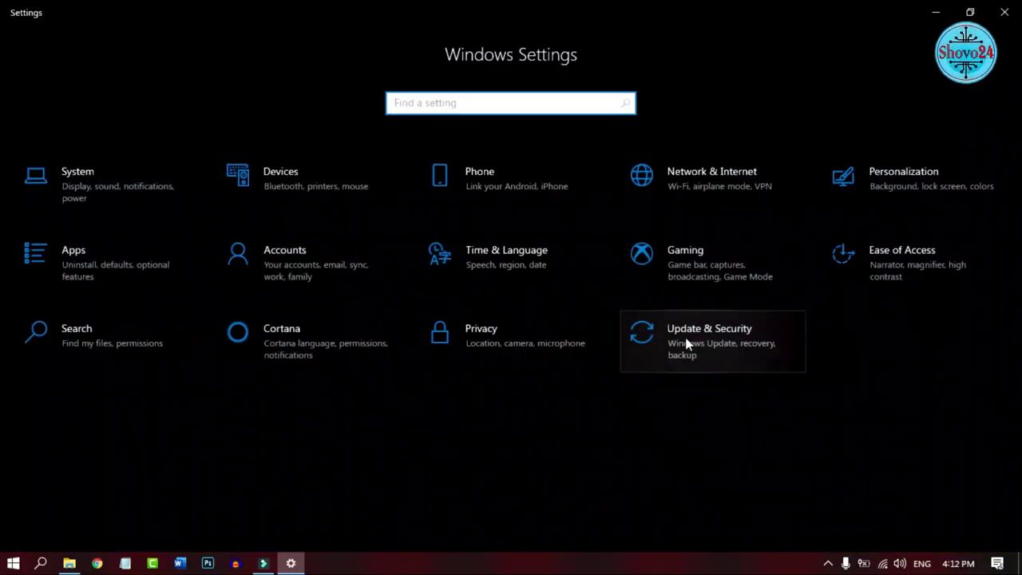
left_click(721, 346)
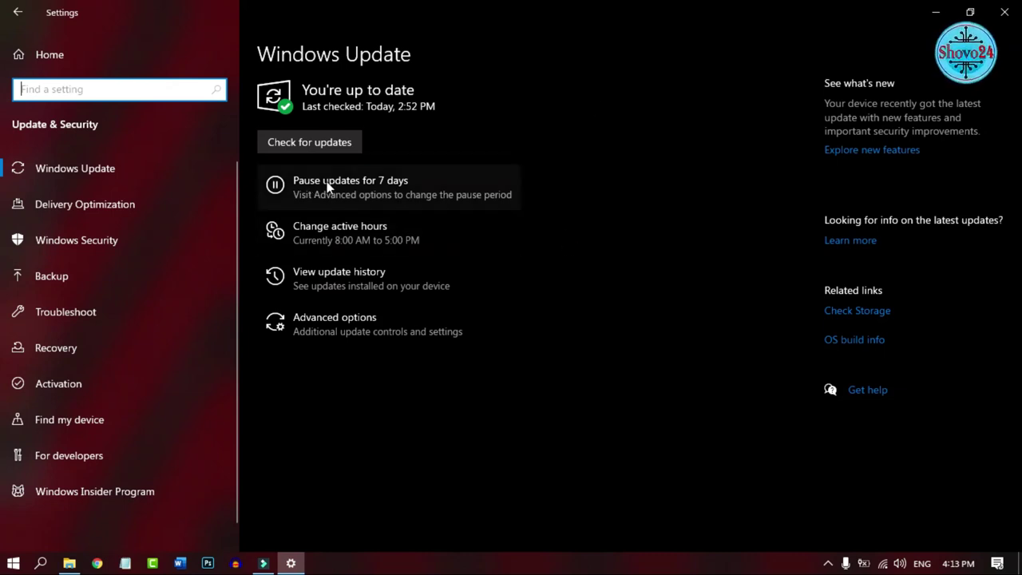
left_click(275, 186)
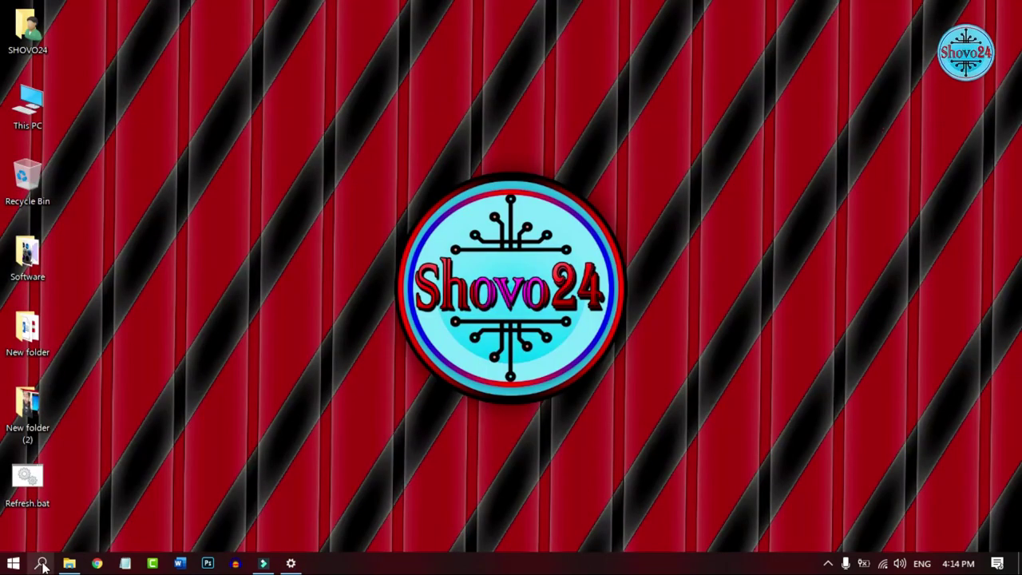
Search Windows for "services" and open the Services app
left_click(41, 562)
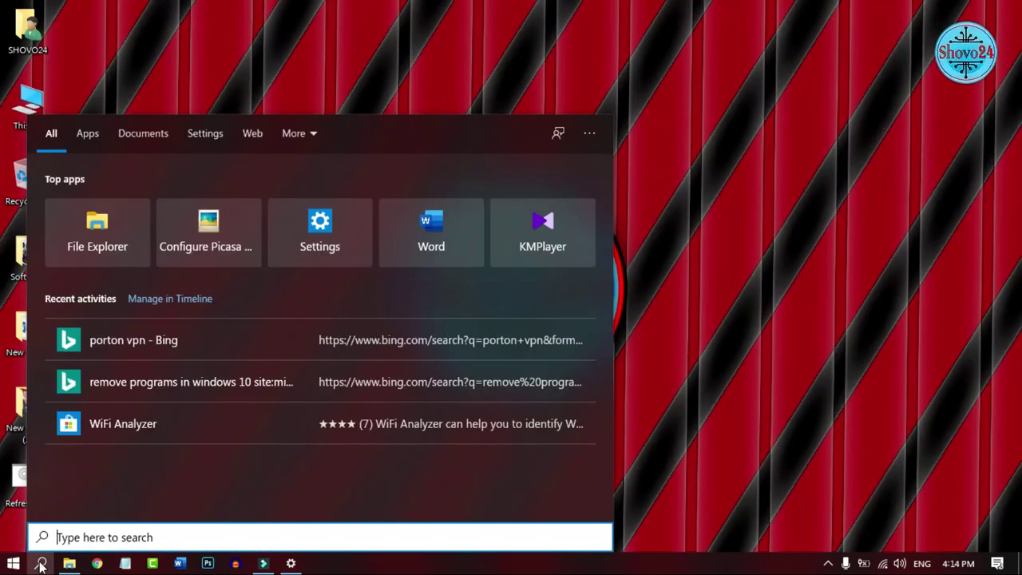
type("se")
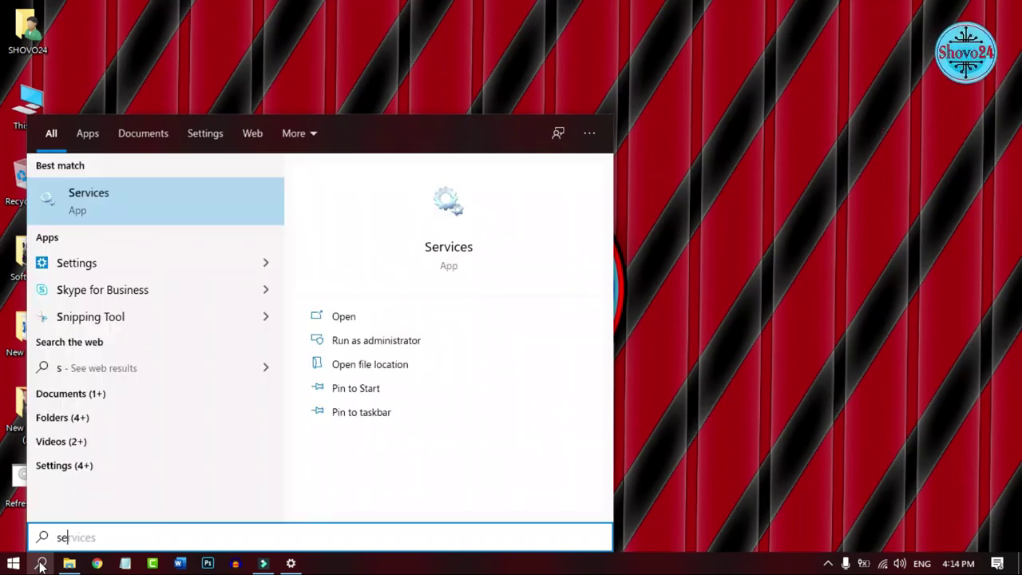
type("rvices")
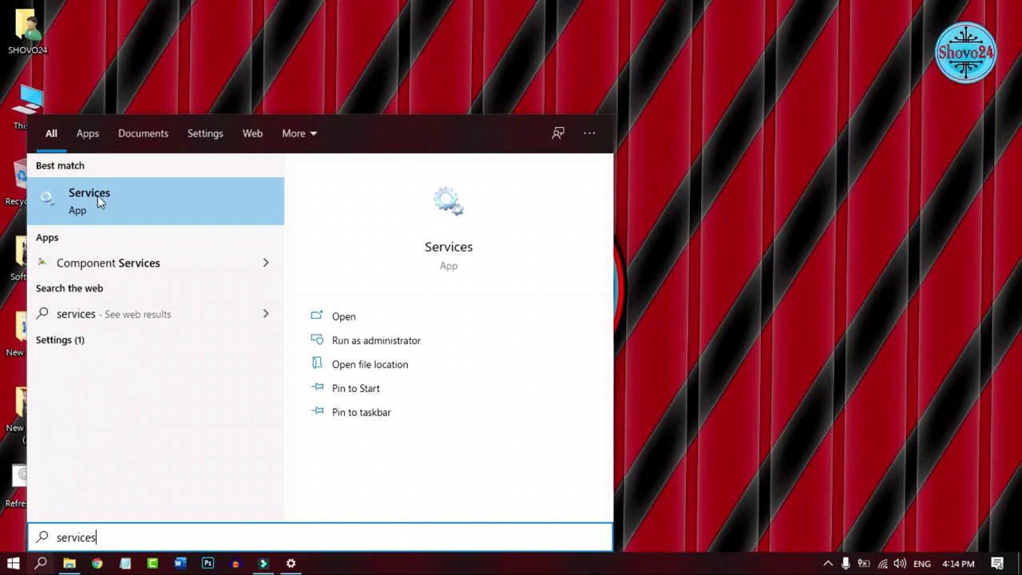
left_click(77, 194)
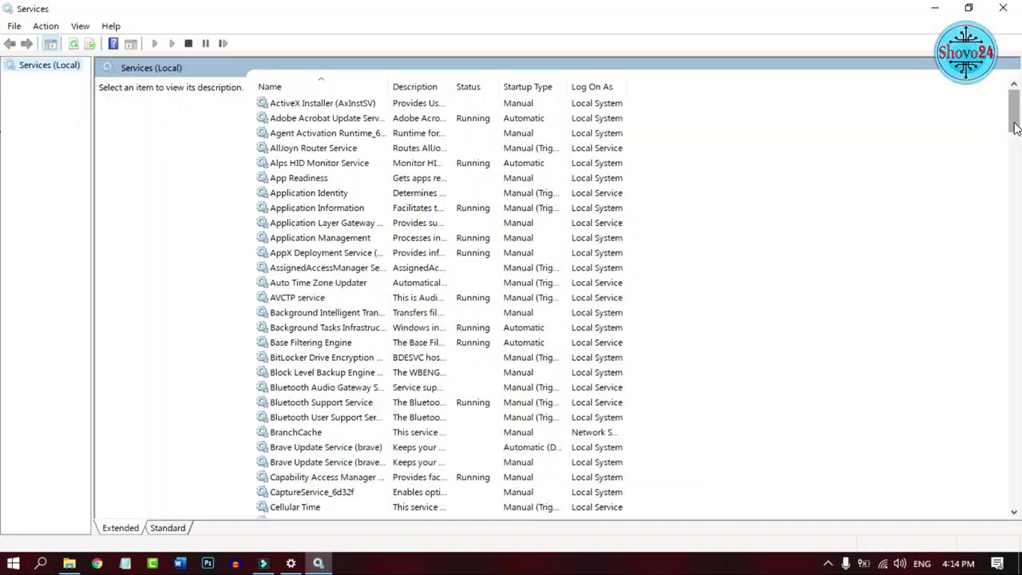
Set the Windows Update service's startup type to Disabled, stop the service and apply the change
left_click_drag(1014, 120, 1015, 485)
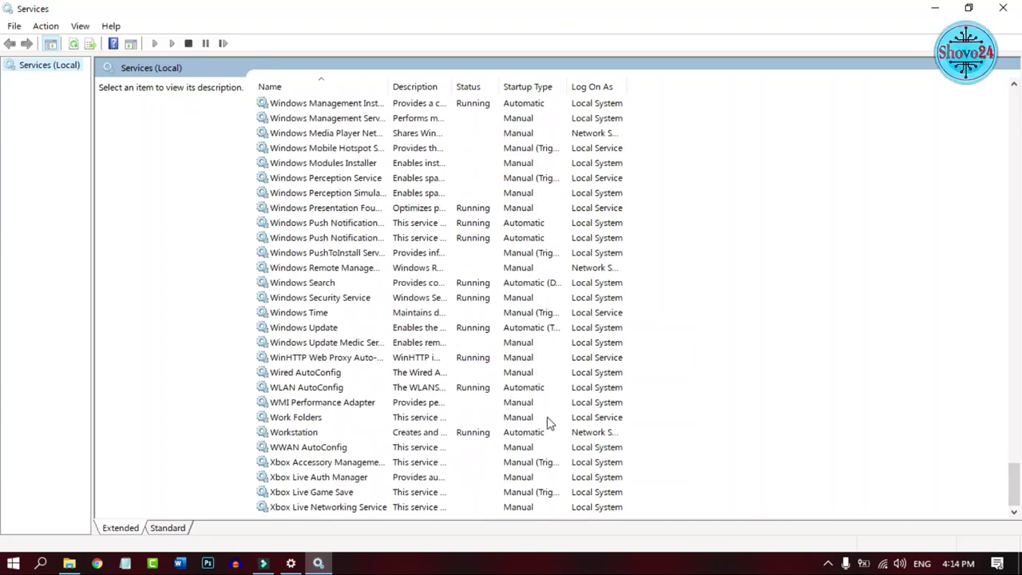
double_click(311, 331)
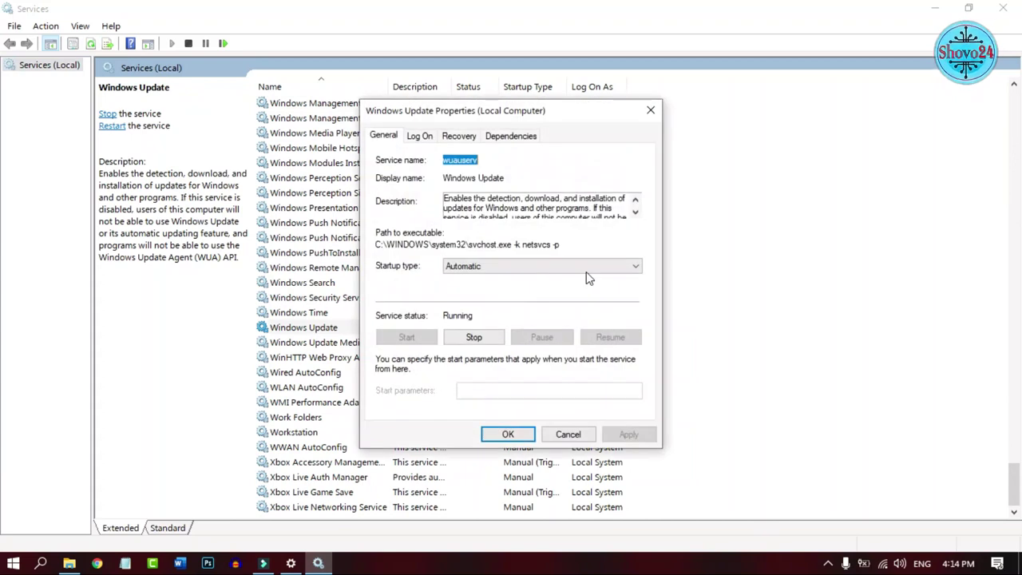
left_click(491, 266)
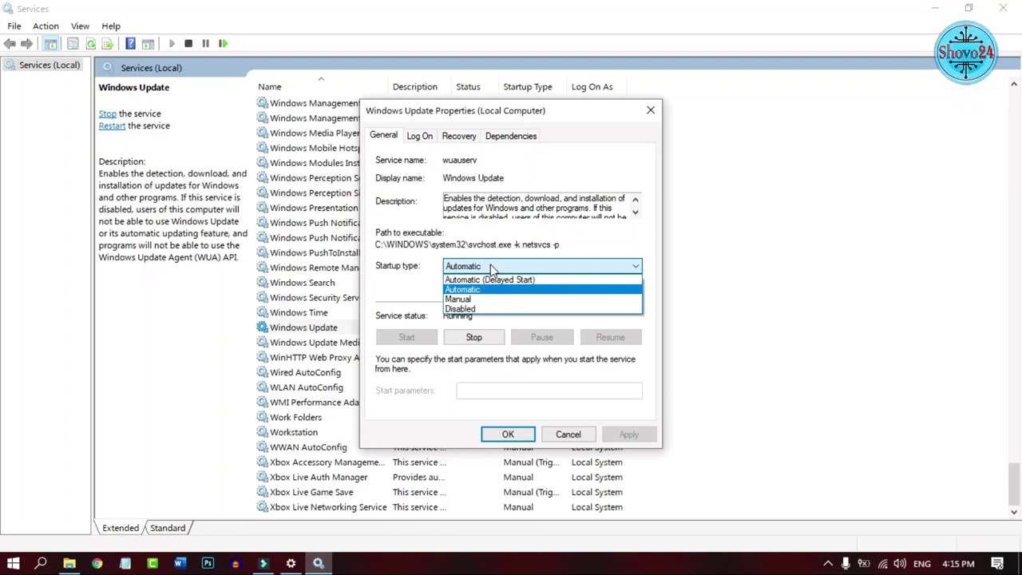
left_click(465, 308)
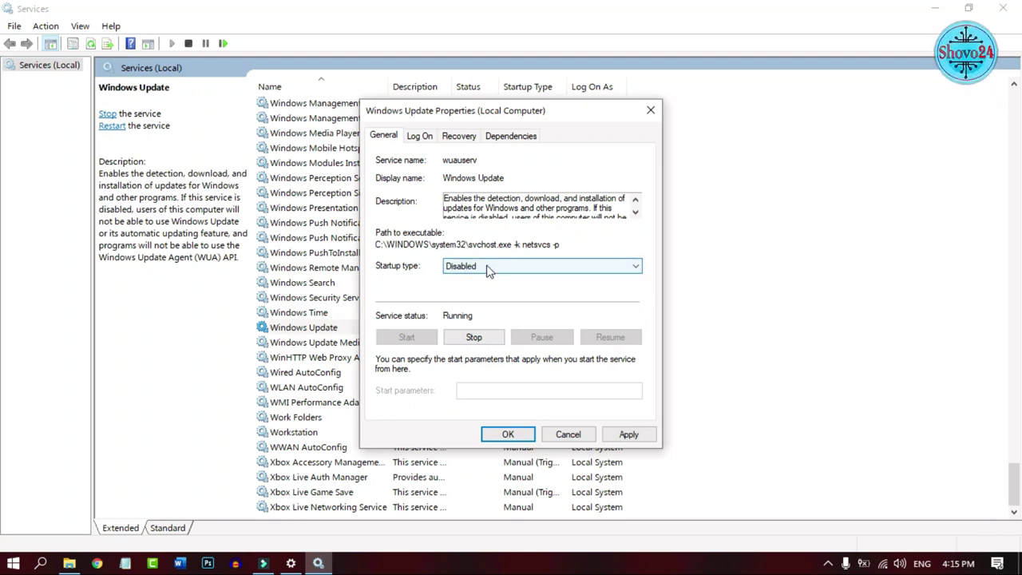
left_click(474, 338)
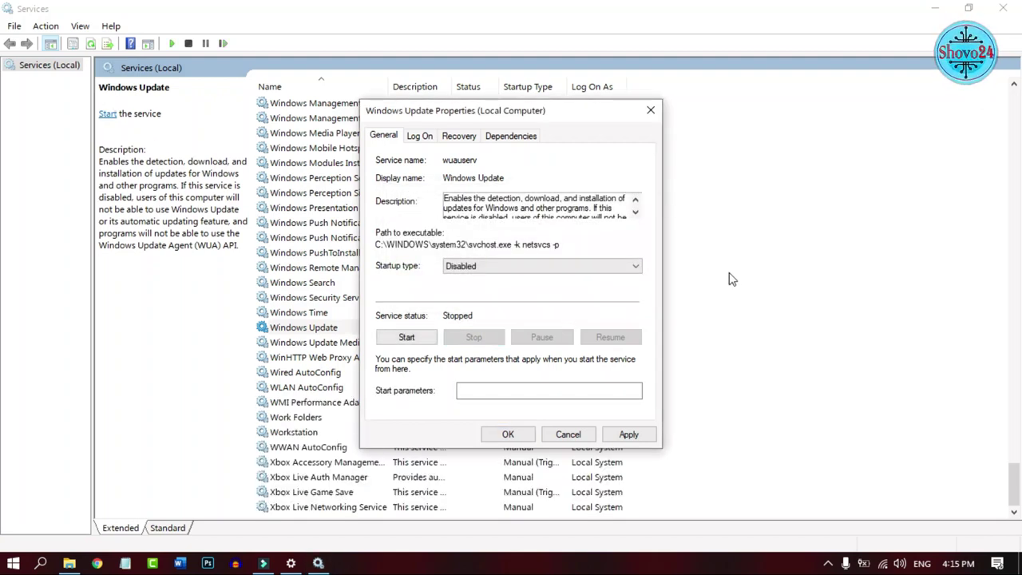
left_click(630, 439)
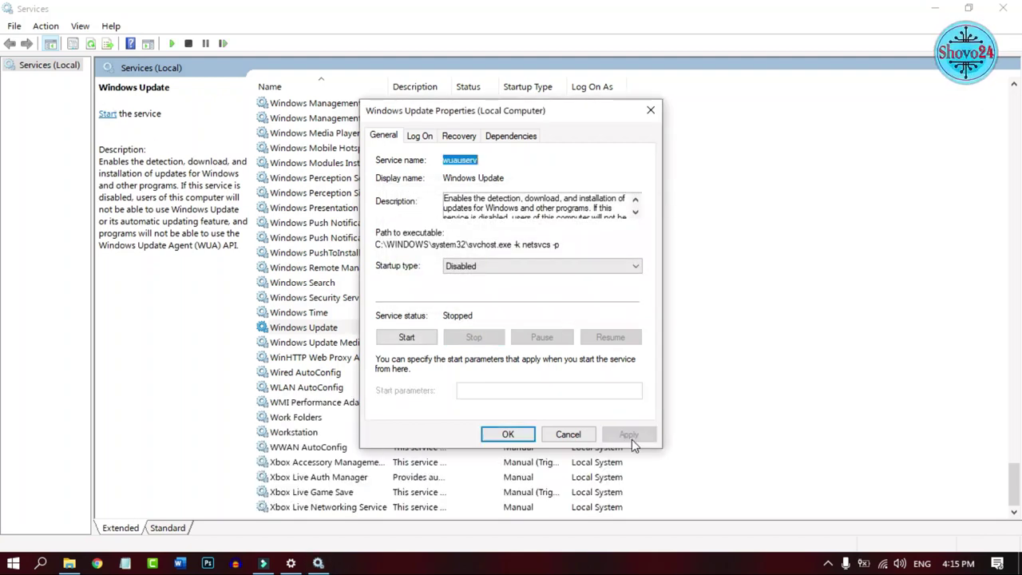
left_click(511, 435)
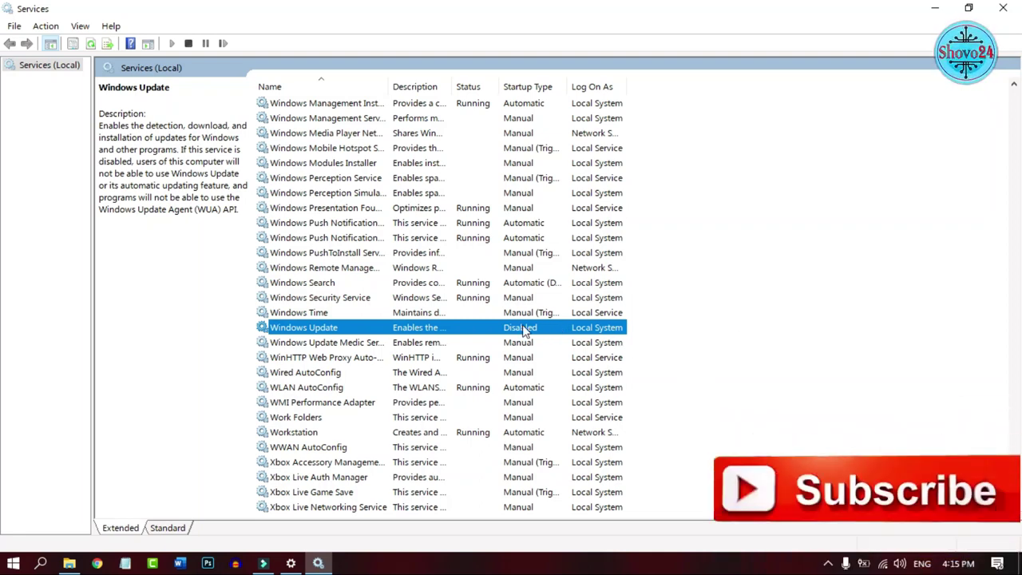
Switch the Windows Update service's startup type to Automatic and back to Disabled in its properties
double_click(524, 329)
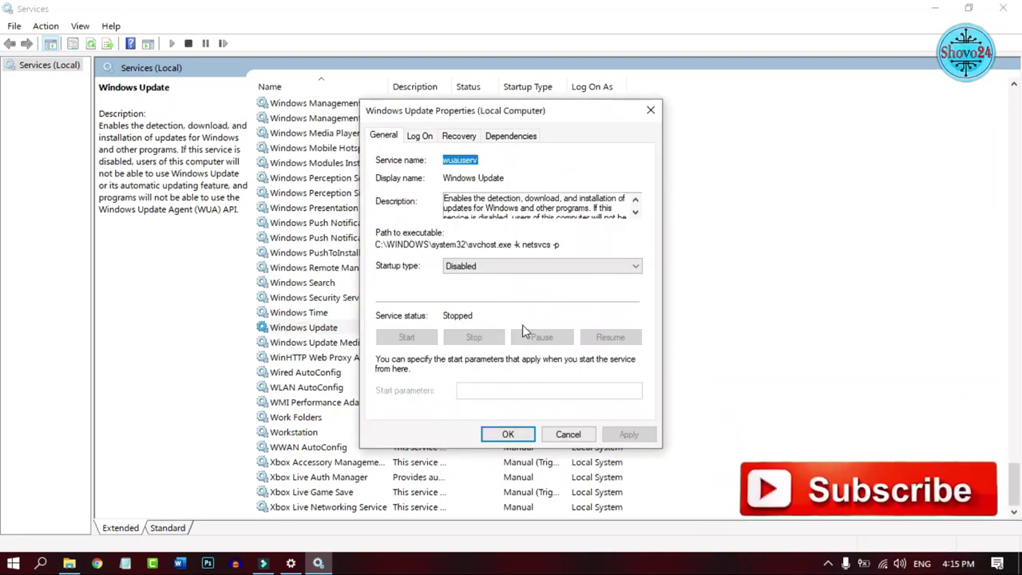
left_click(481, 267)
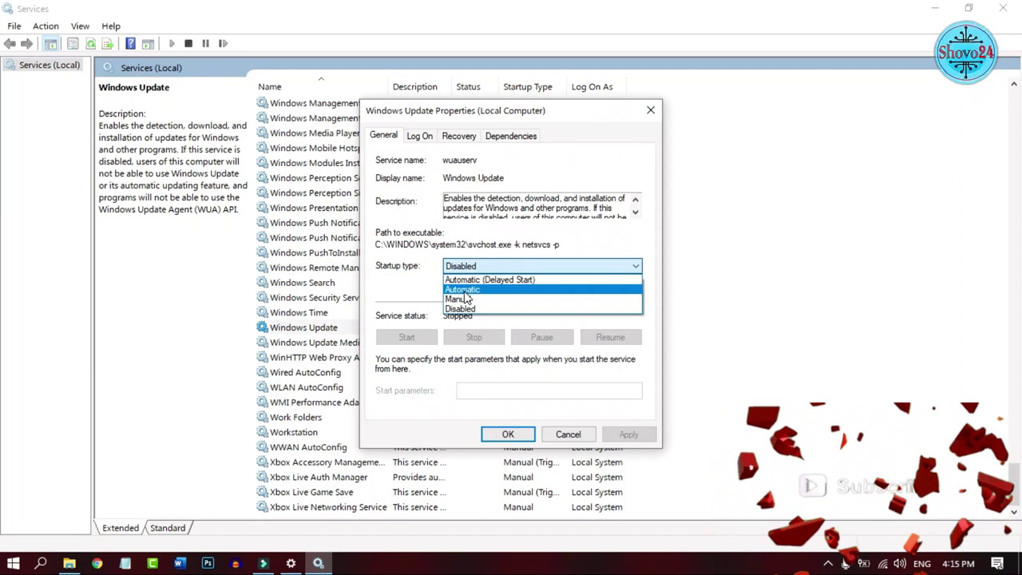
left_click(464, 292)
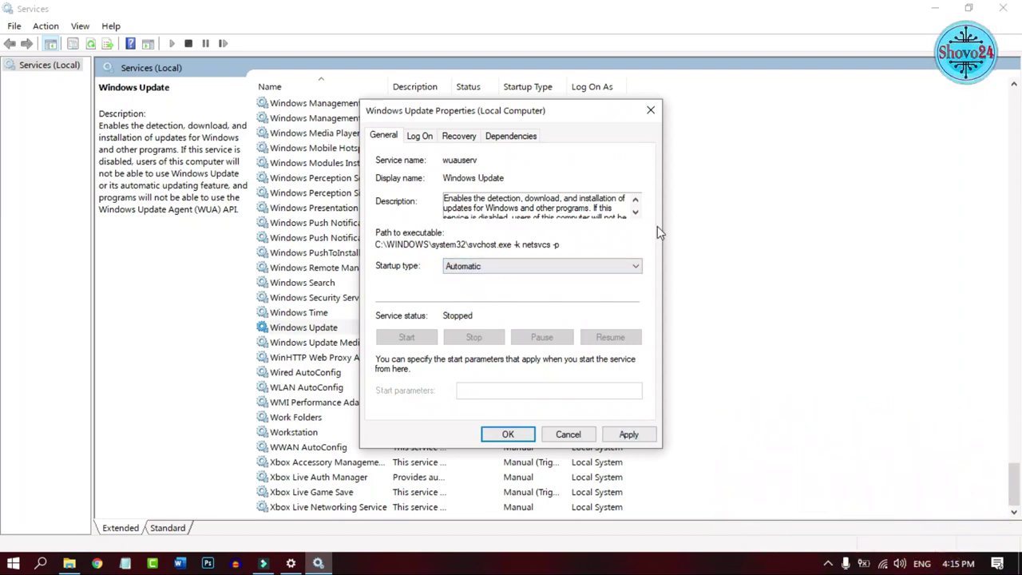
left_click(503, 267)
left_click(459, 309)
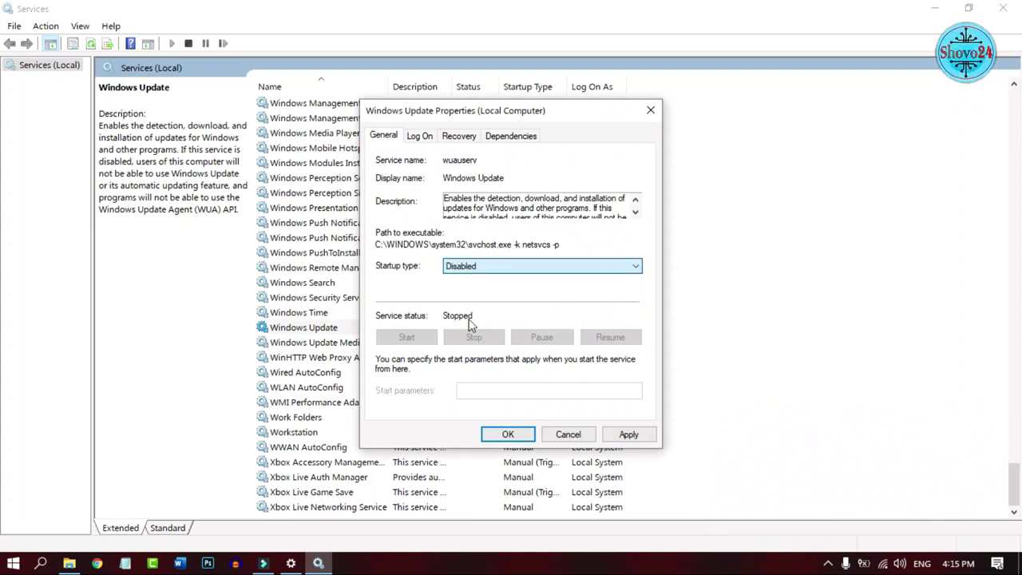
Apply the Disabled startup type for the Windows Update service, and close the Services and Settings windows
left_click(633, 437)
left_click(520, 434)
left_click(1002, 8)
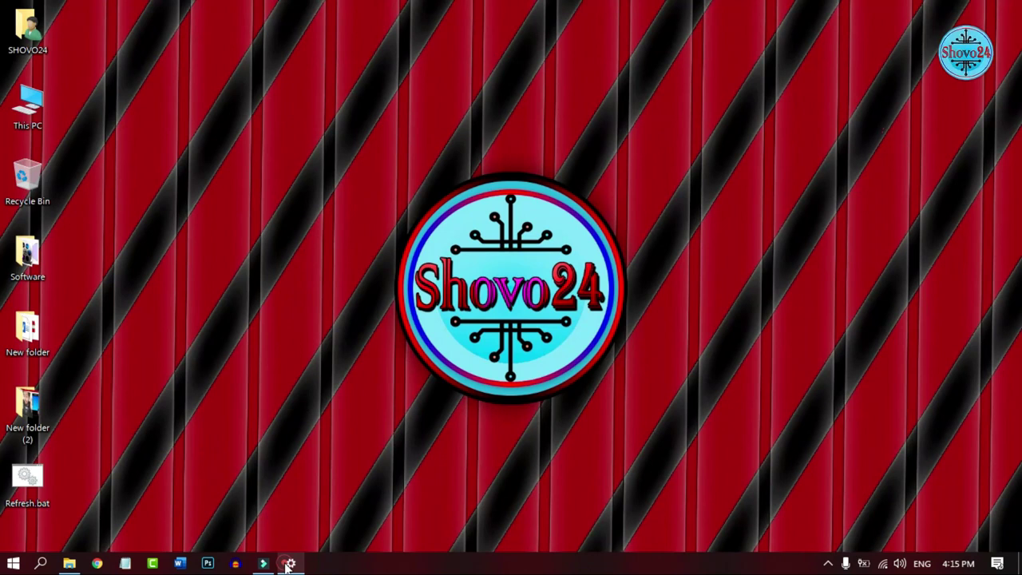
left_click(289, 563)
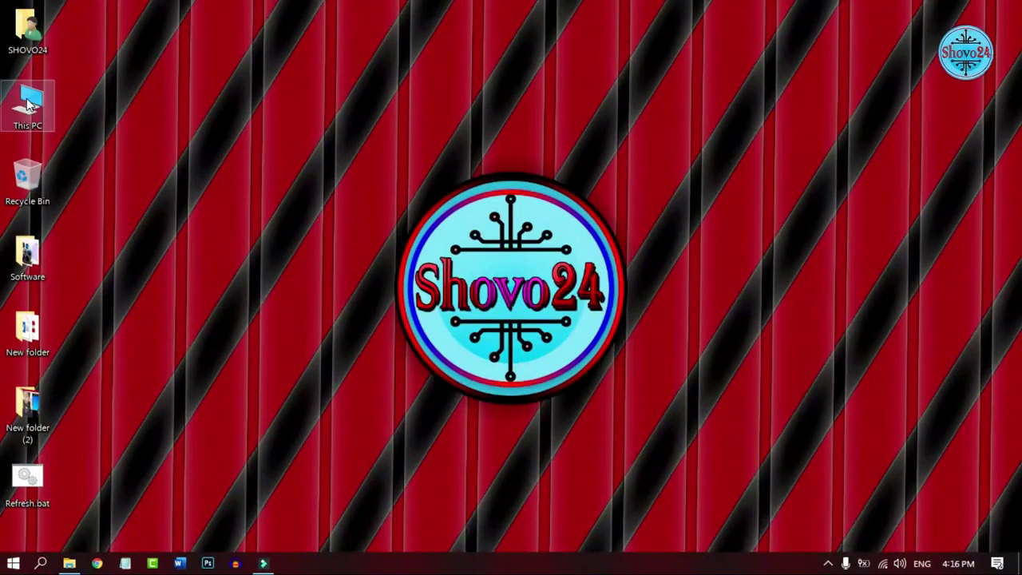
Open This PC's properties and bring up the Performance settings in the advanced system settings
right_click(29, 104)
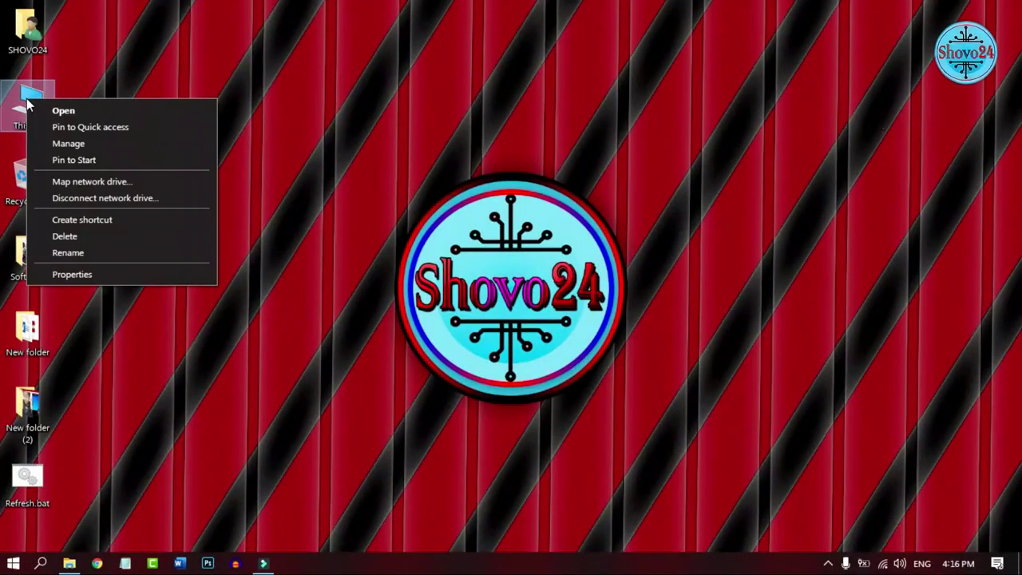
left_click(68, 272)
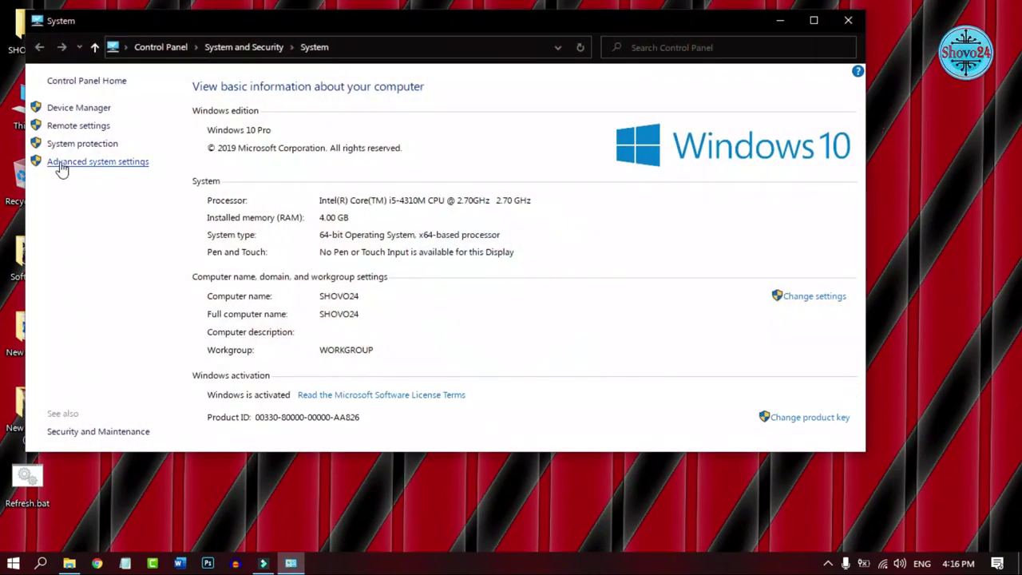
left_click(101, 166)
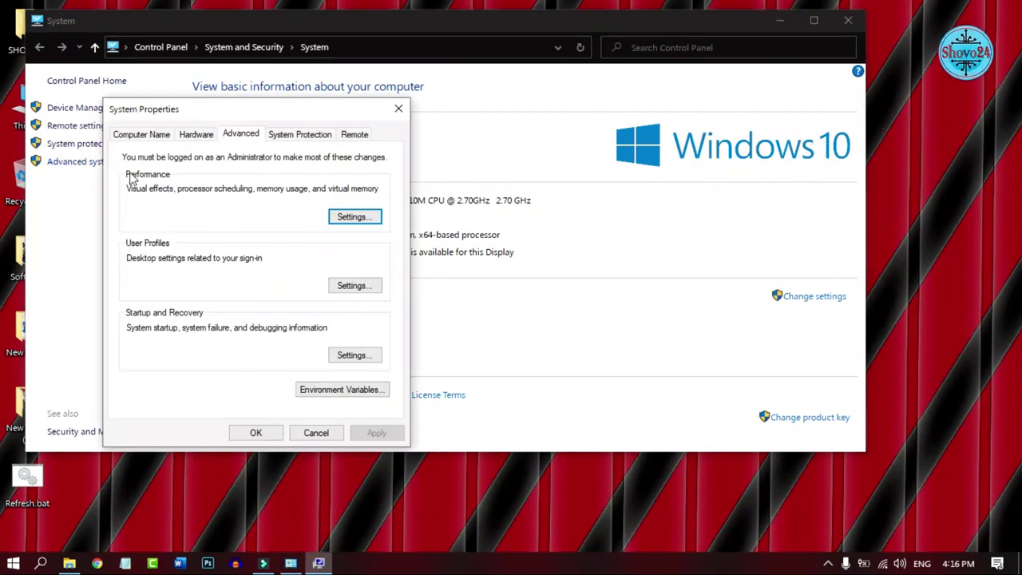
left_click(354, 217)
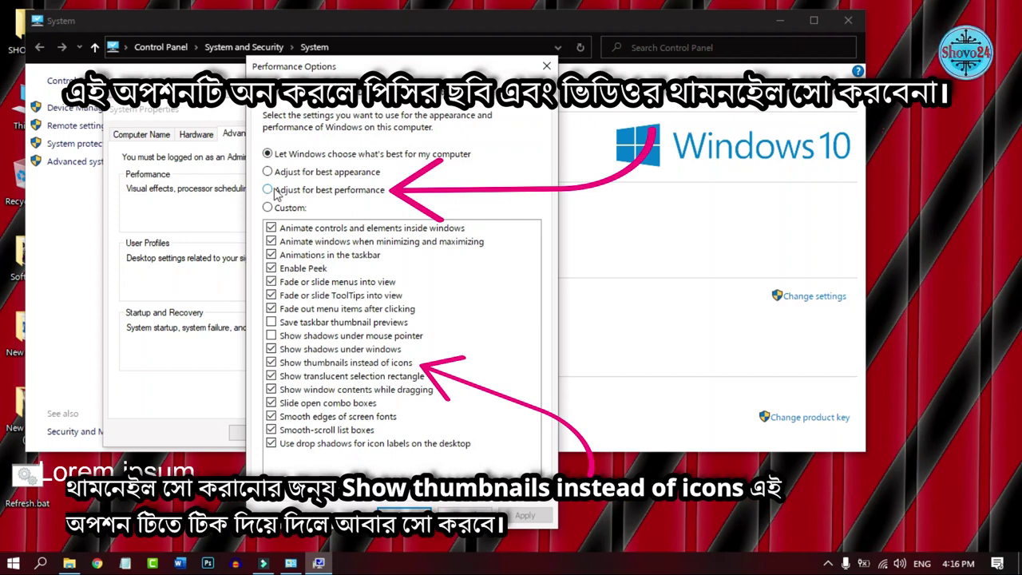
Set the visual effects to Adjust for best performance, apply the change, and close the System windows
left_click(302, 191)
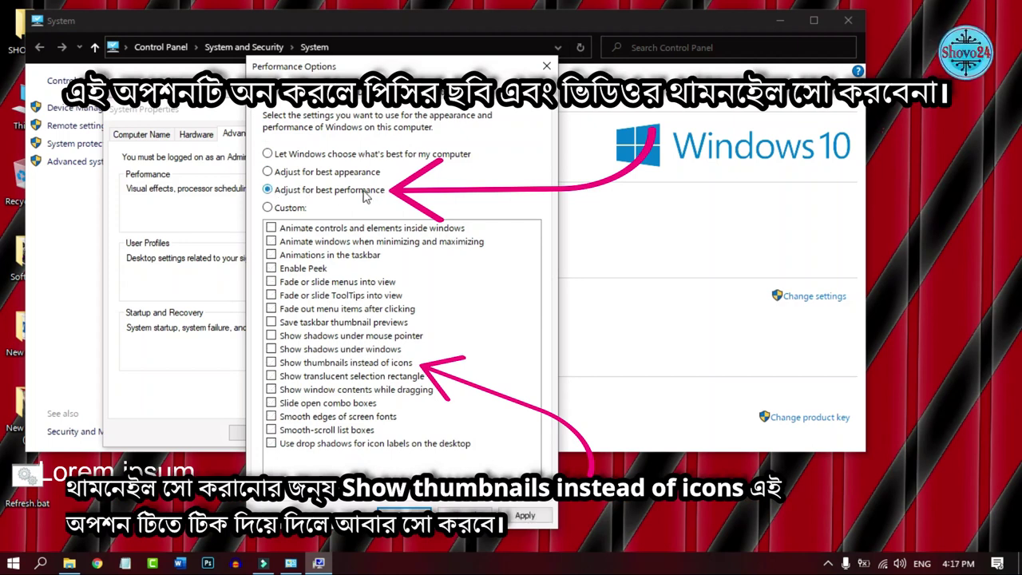
left_click(524, 515)
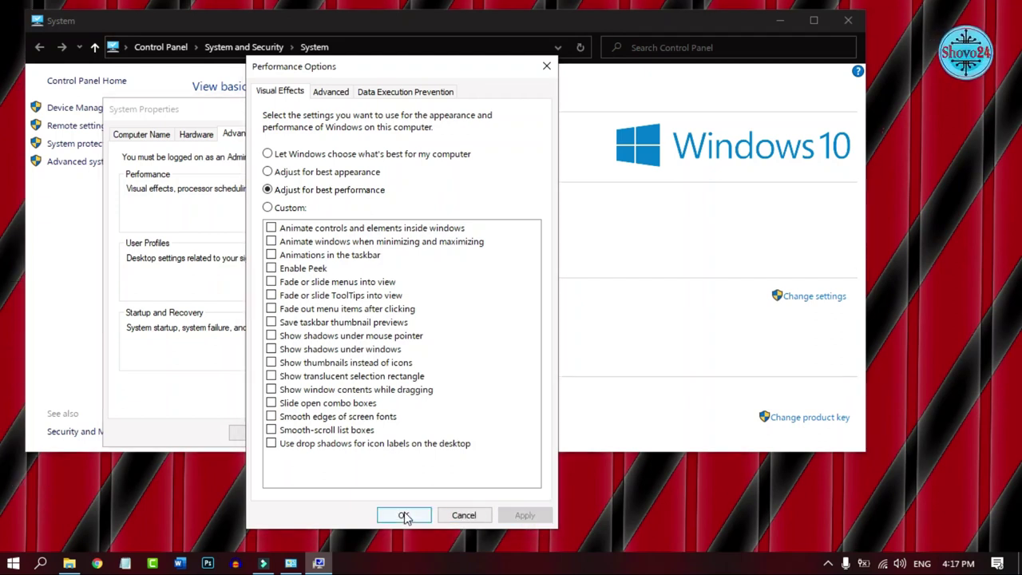
left_click(404, 514)
key("Return")
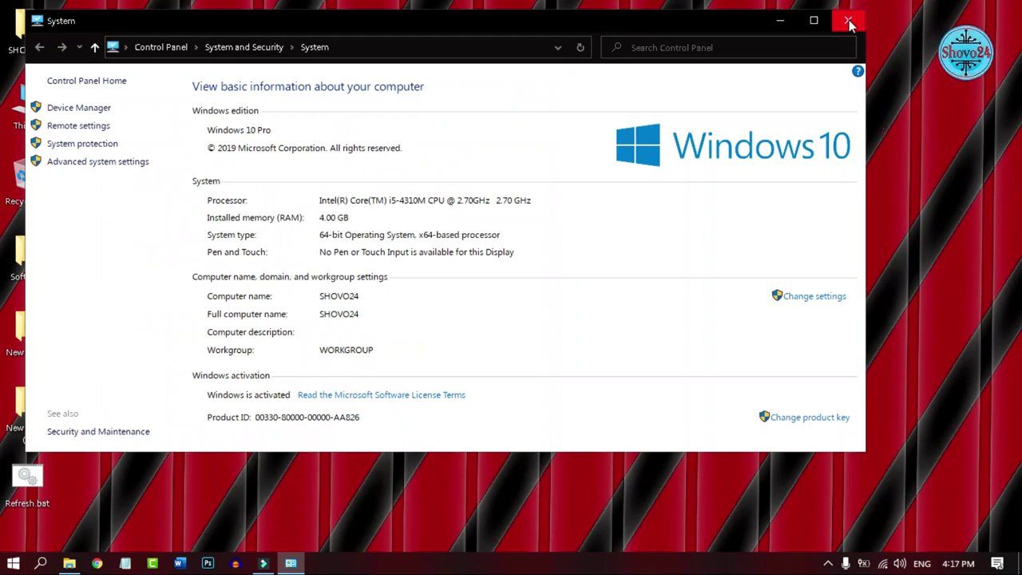
left_click(847, 22)
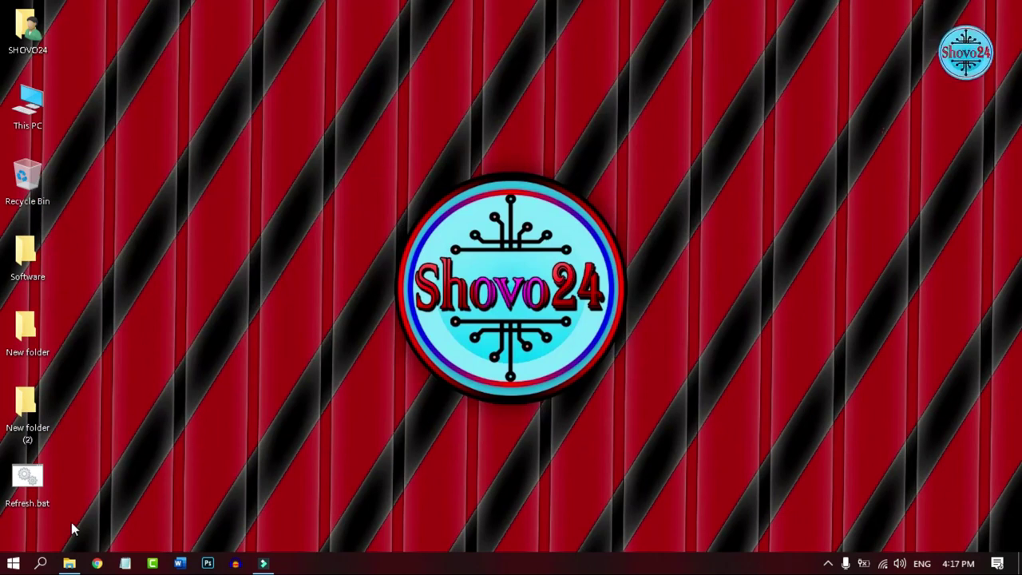
Search Windows for "gpedit.msc", open the Local Group Policy Editor, maximize it and widen its policy tree
left_click(41, 562)
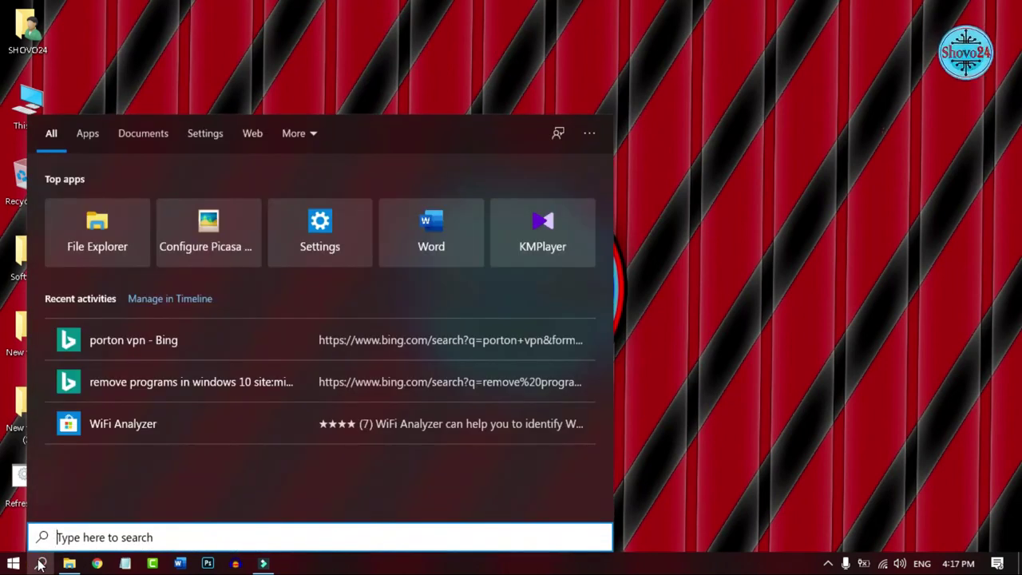
type("gpedit.m")
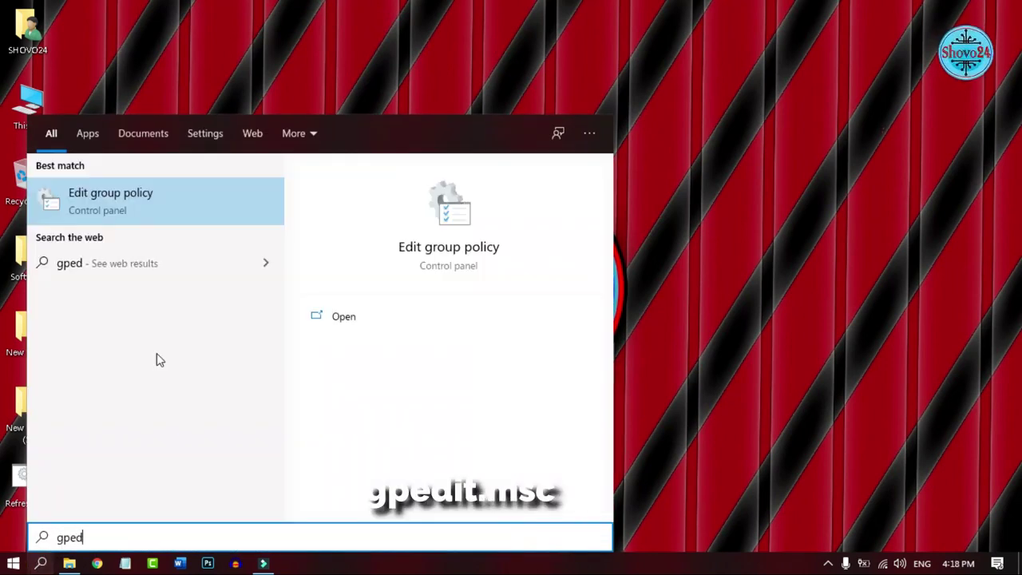
type("c")
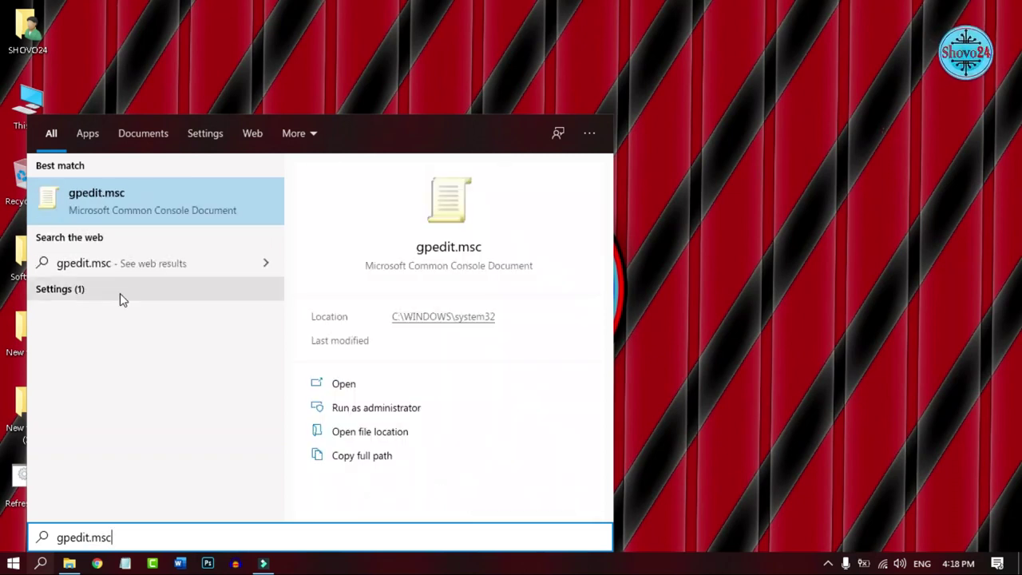
left_click(91, 198)
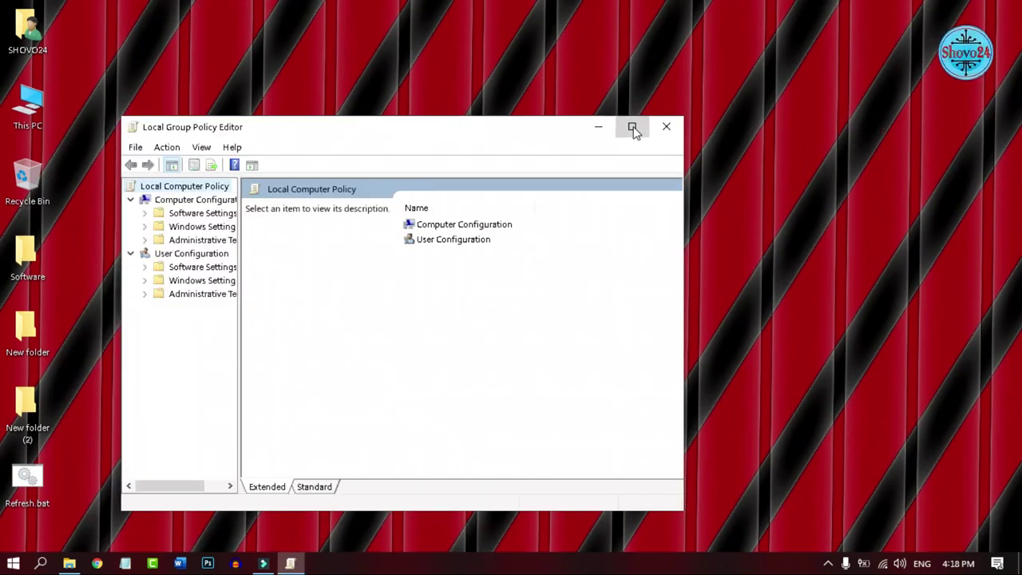
left_click(632, 127)
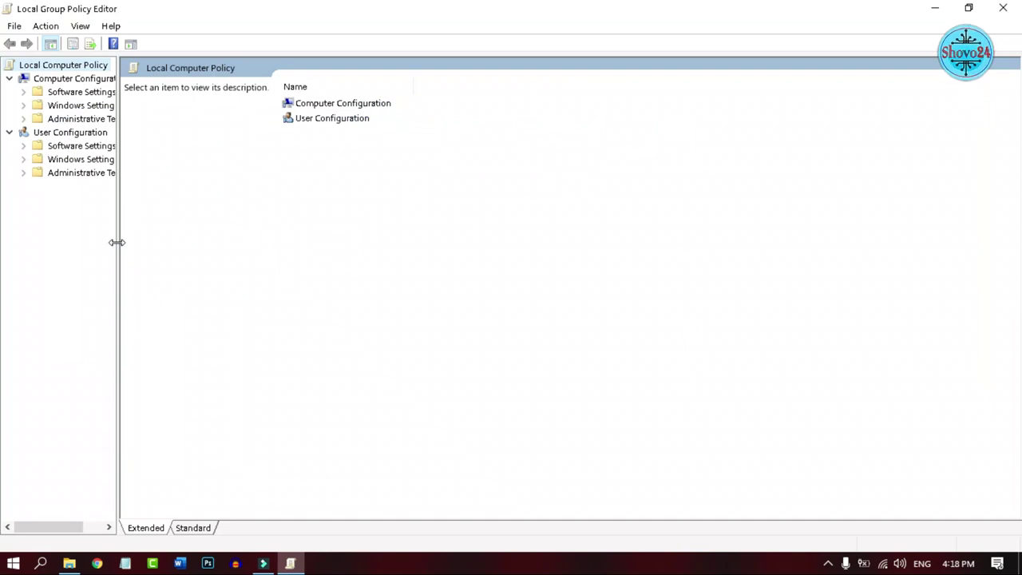
left_click_drag(117, 242, 199, 234)
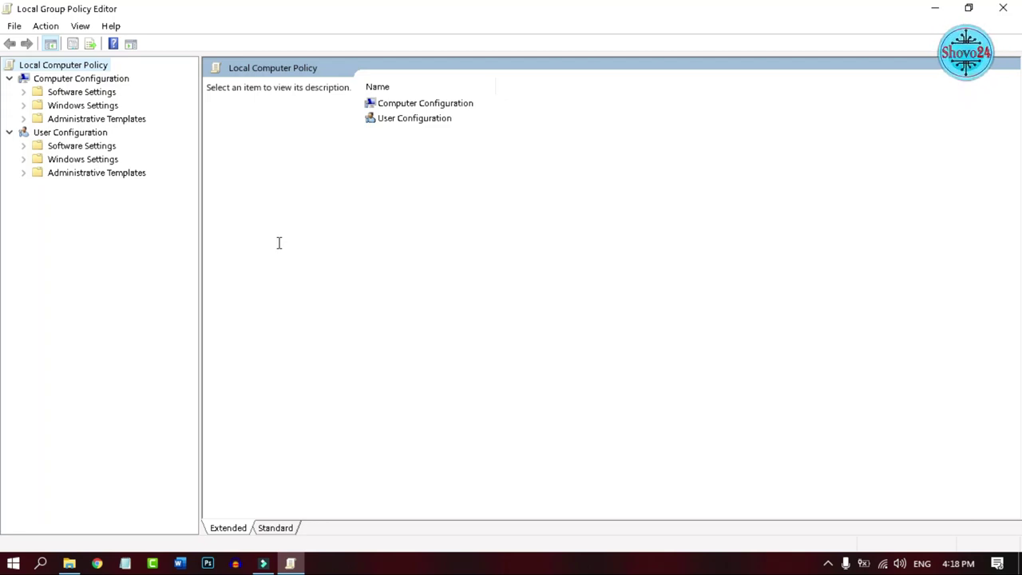
Open the Limit reservable bandwidth policy from QoS Packet Scheduler under the Computer Configuration's Administrative Templates, Network
left_click(70, 80)
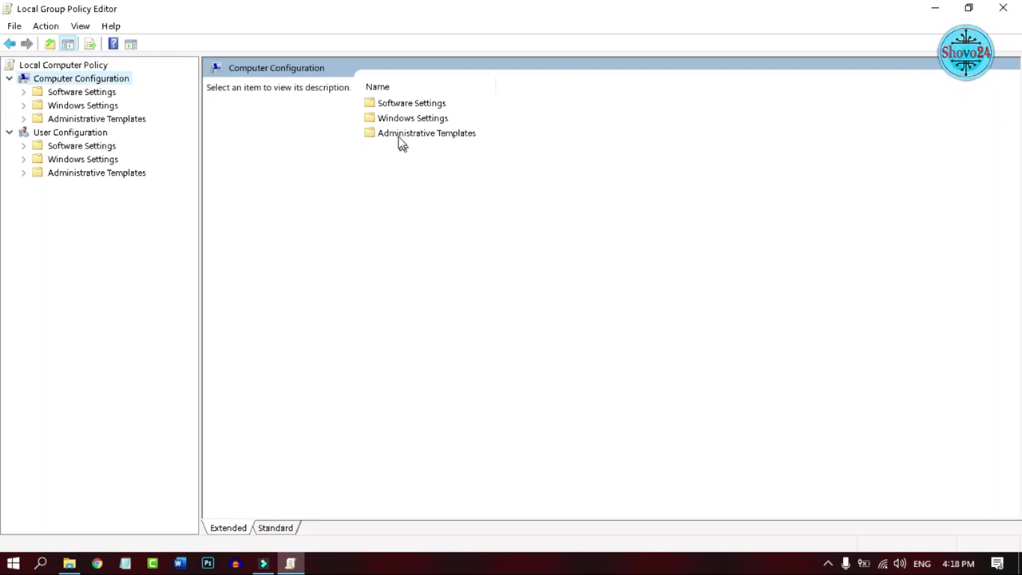
double_click(443, 136)
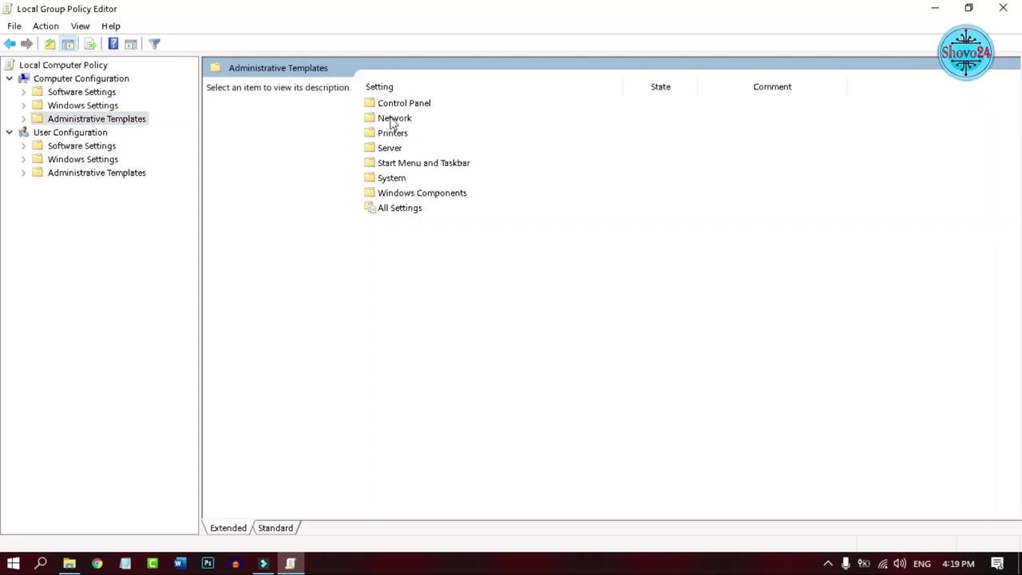
double_click(404, 120)
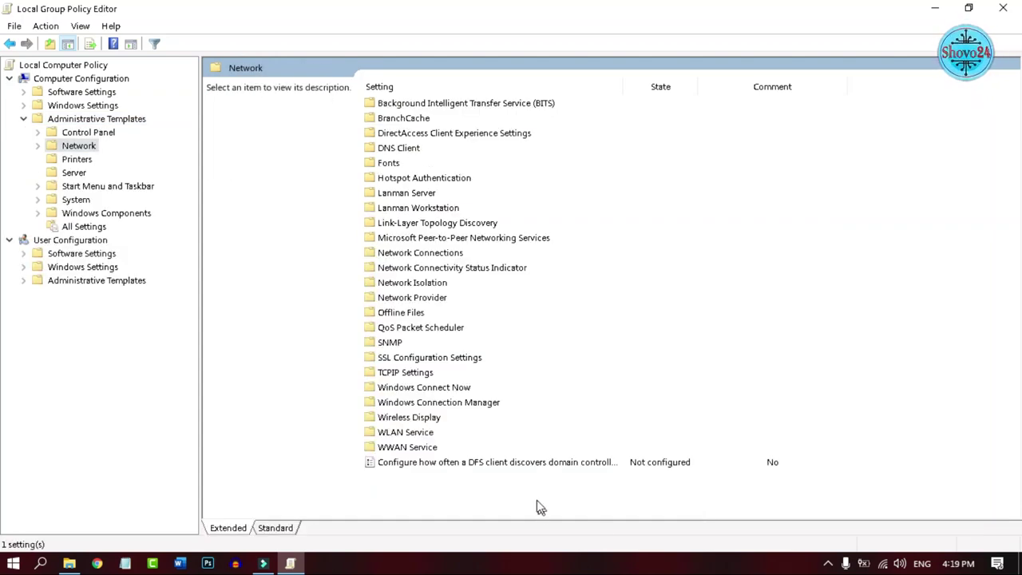
double_click(451, 330)
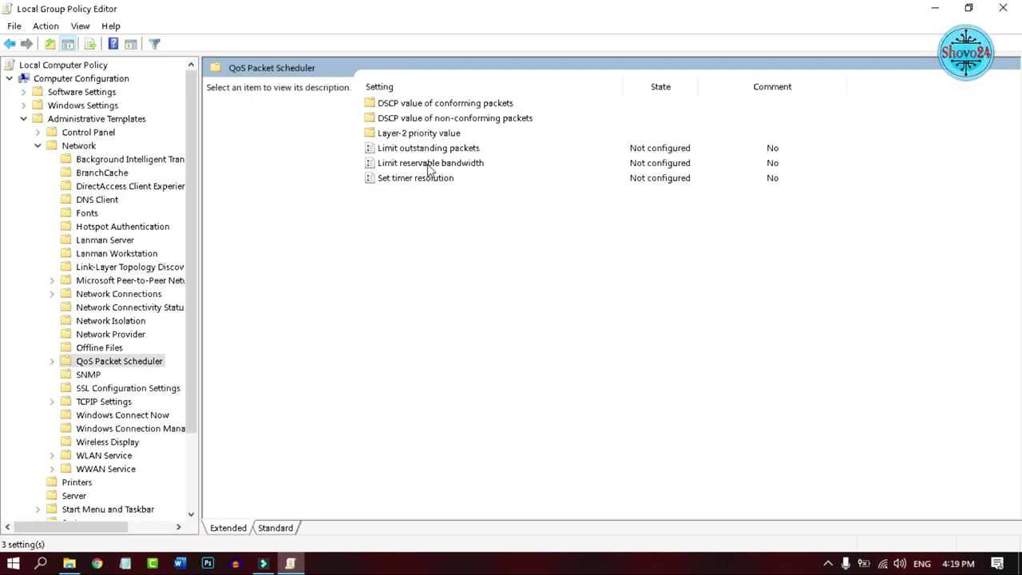
left_click(454, 171)
right_click(457, 169)
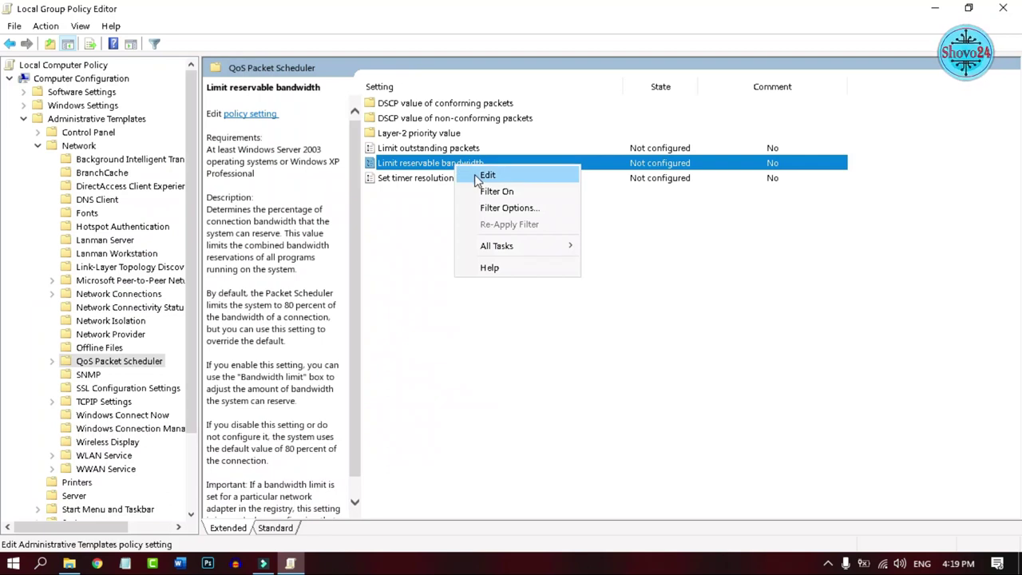
left_click(417, 164)
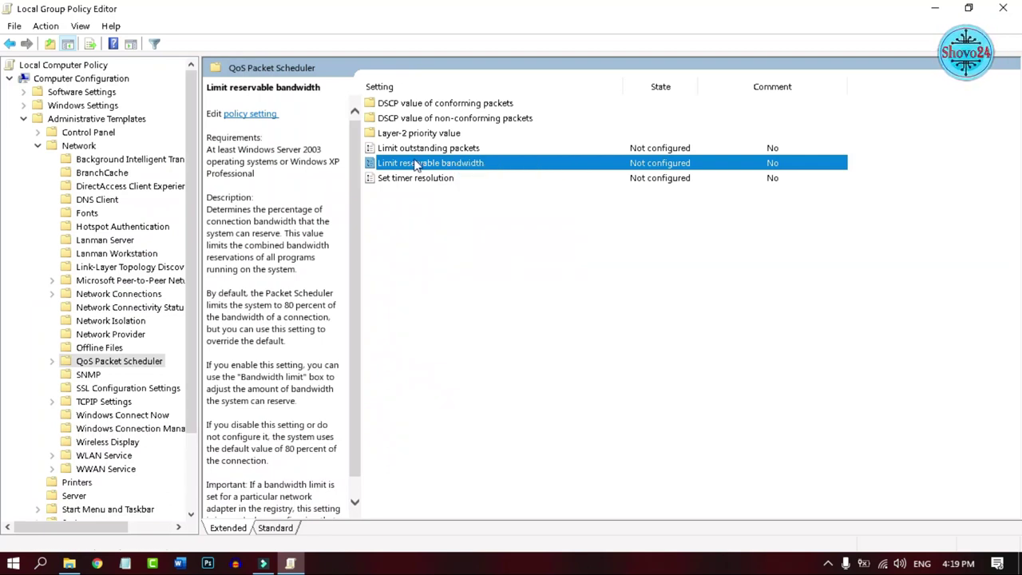
double_click(414, 165)
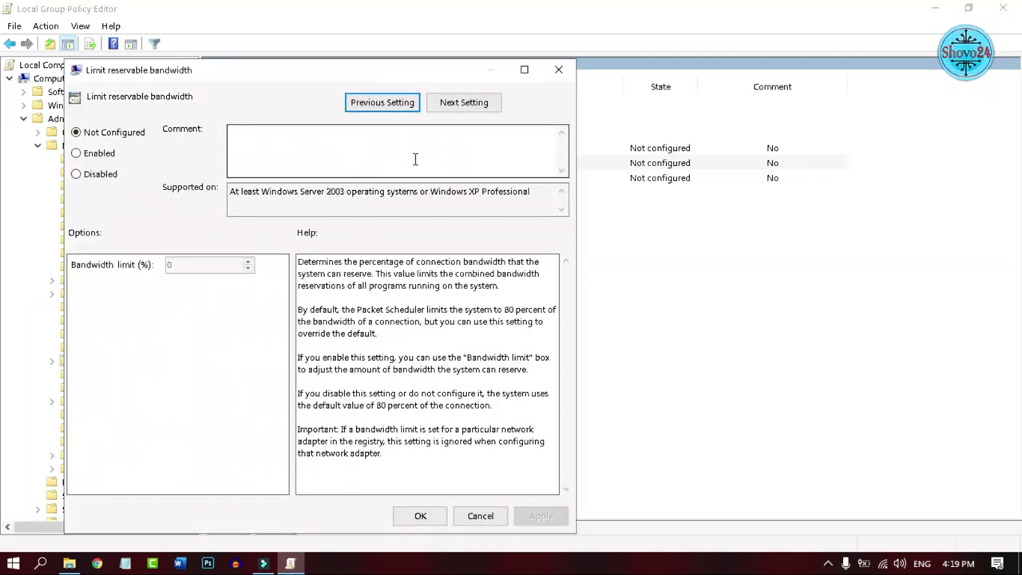
left_click_drag(297, 74, 404, 54)
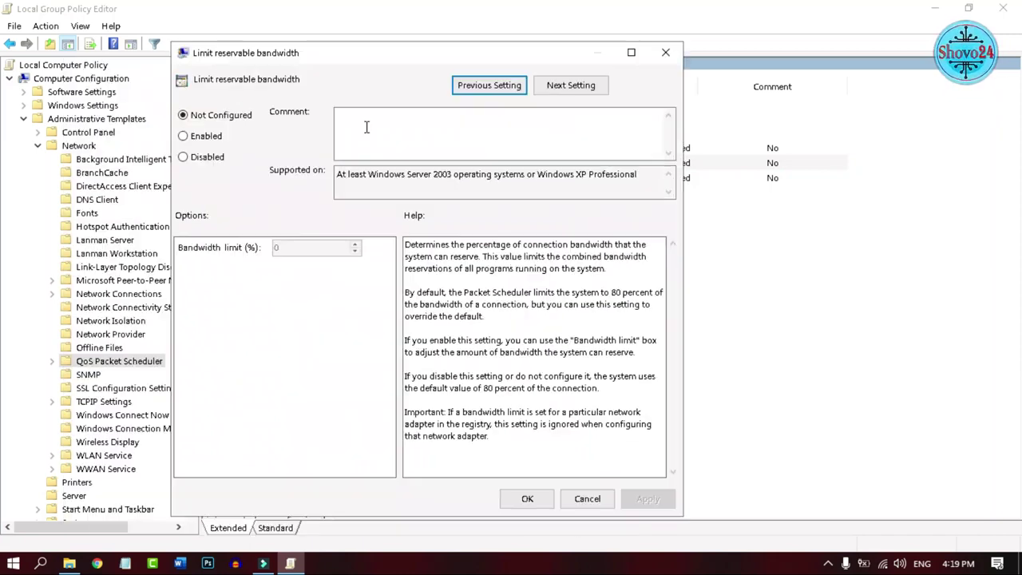
Enable the Limit reservable bandwidth policy with a bandwidth limit of 0%, apply it, and close the Group Policy Editor
left_click(202, 140)
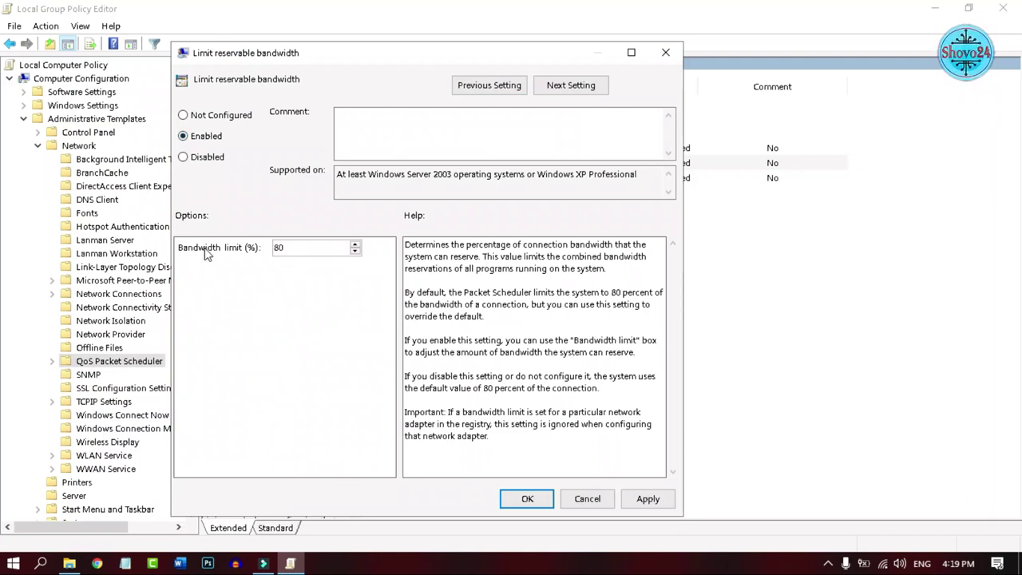
double_click(298, 246)
left_click(290, 242)
double_click(268, 249)
left_click(297, 249)
key("BackSpace")
key("BackSpace")
type("0")
double_click(287, 248)
left_click(658, 501)
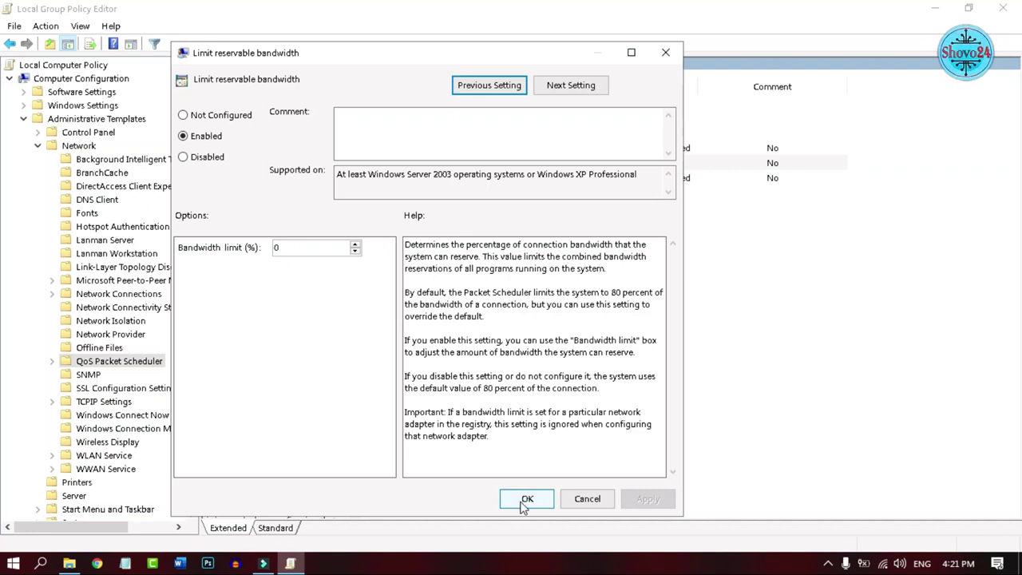
left_click(525, 500)
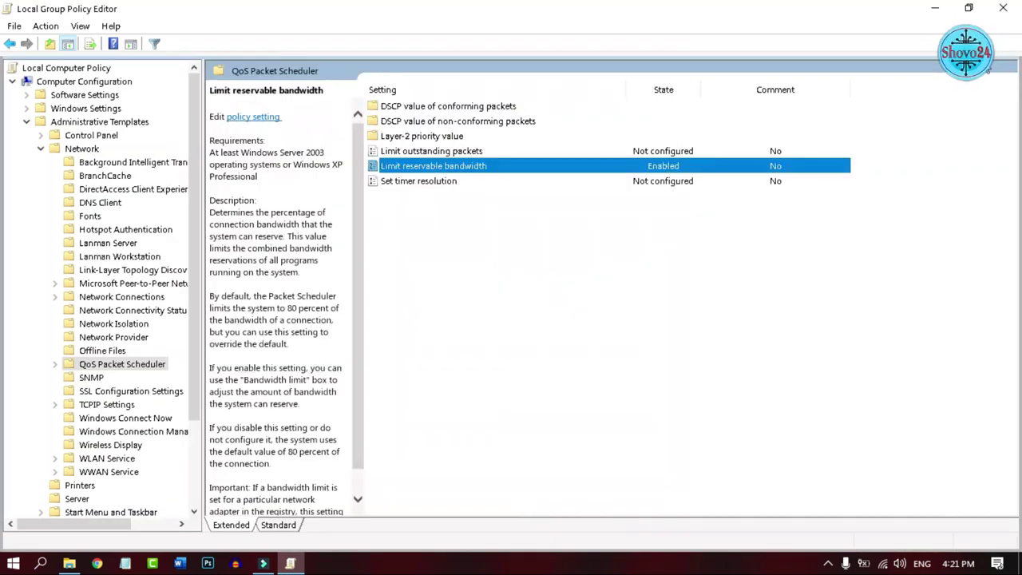
left_click(1004, 8)
Search Windows for "def", open Defragment and Optimize Drives, and start optimizing the C: drive
key("super+s")
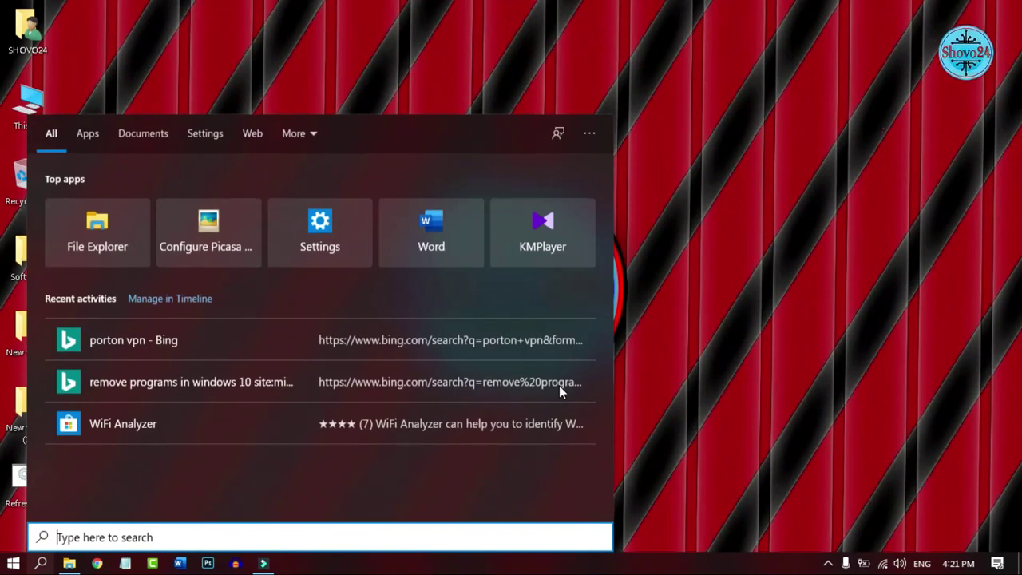
type("def")
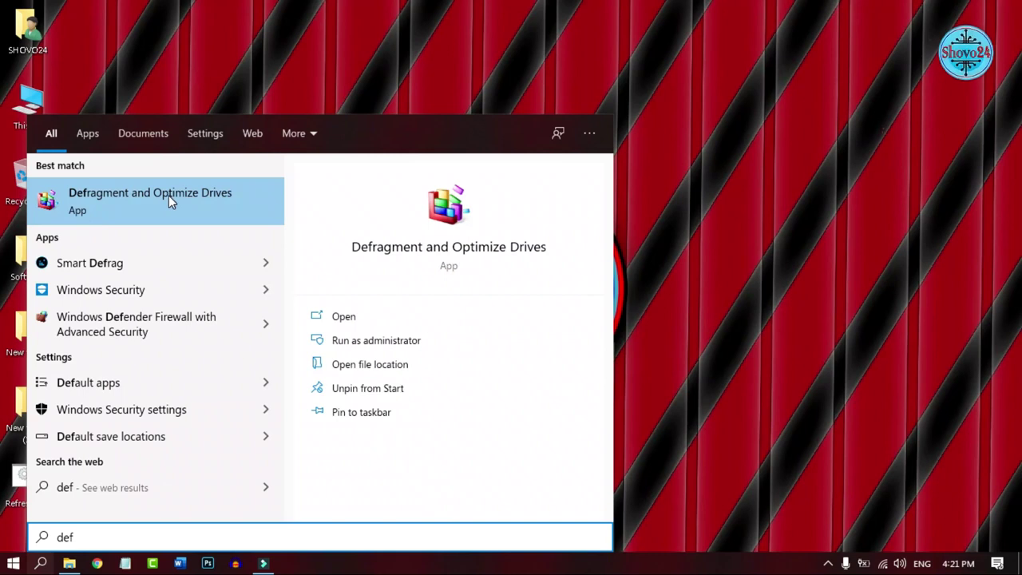
left_click(116, 196)
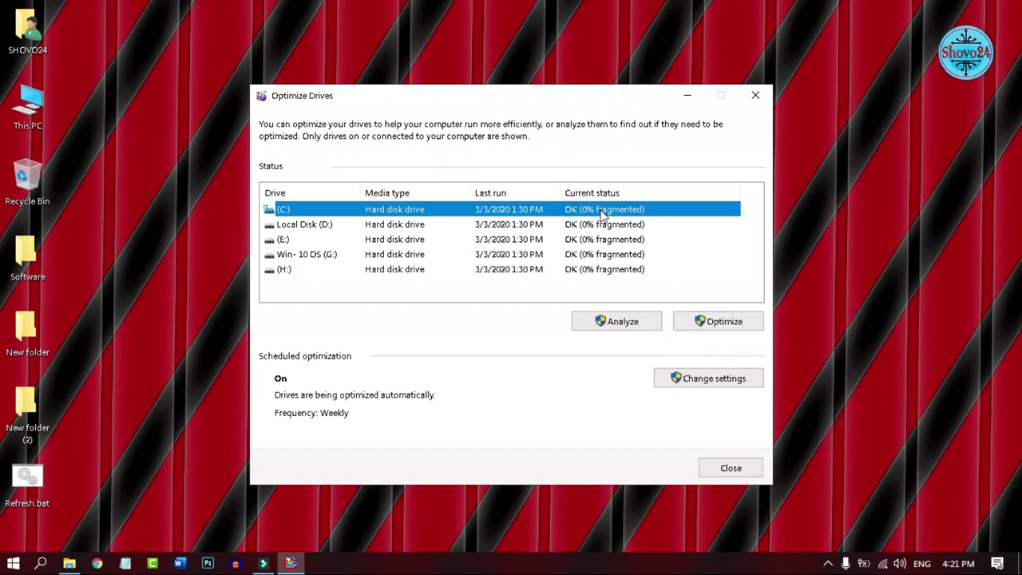
left_click(713, 322)
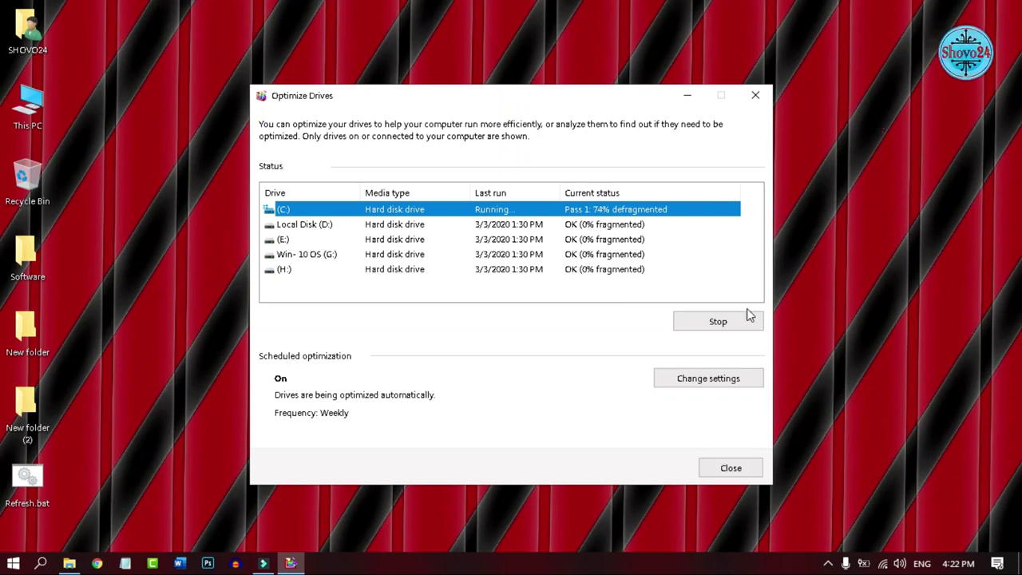
Stop the optimization of the C: drive and close the Optimize Drives window
left_click(718, 322)
left_click(754, 97)
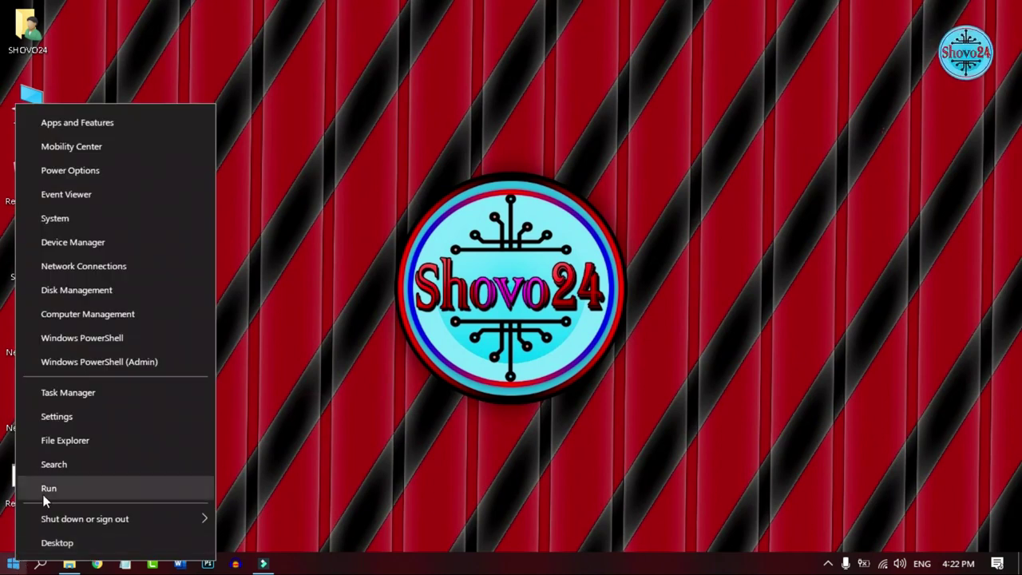
Open the Windows Temp folder on the C: drive by running "temp" from the Run dialog
left_click(49, 489)
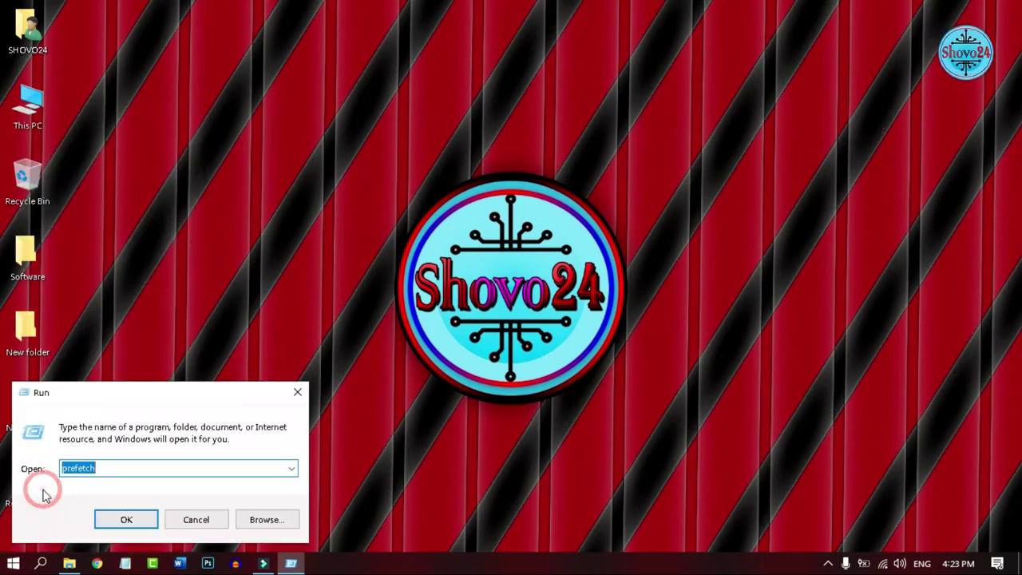
left_click(298, 393)
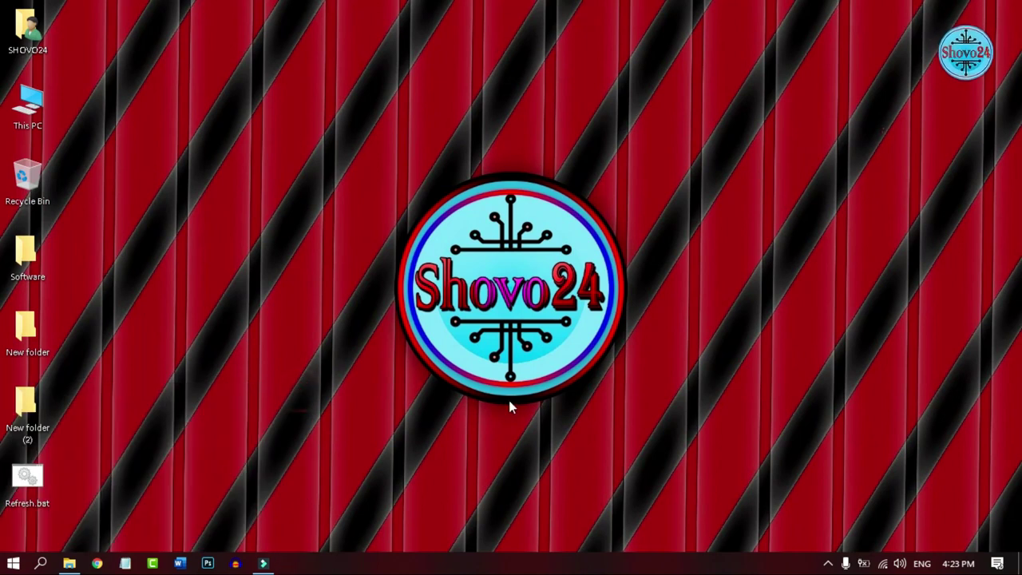
key("super+r")
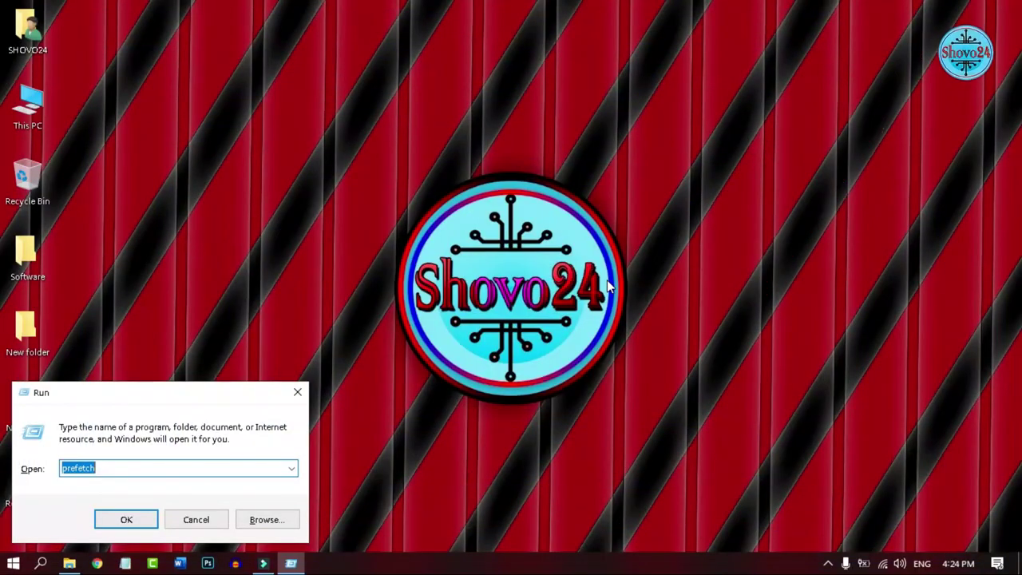
type("tp")
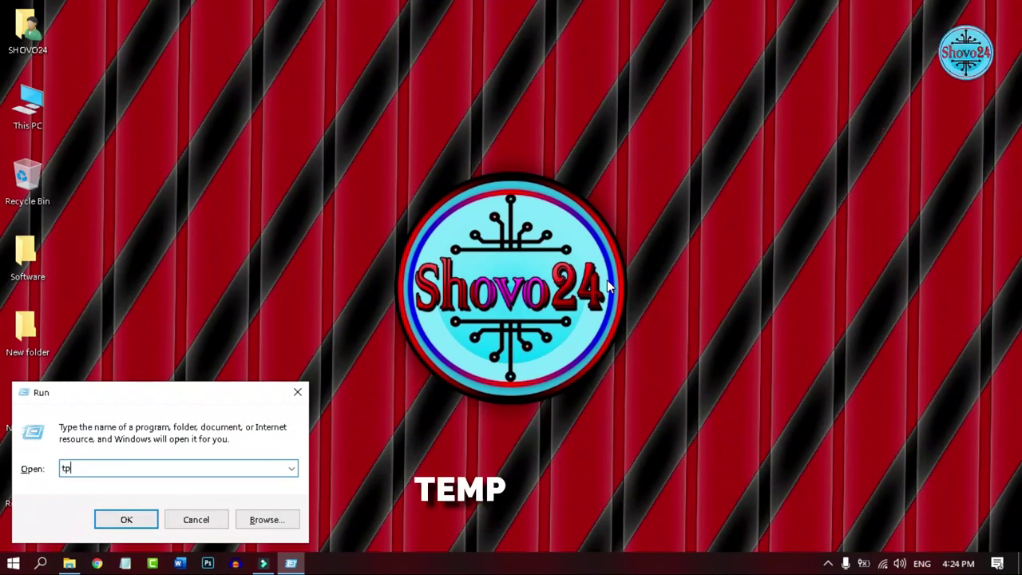
type("emp")
key("Return")
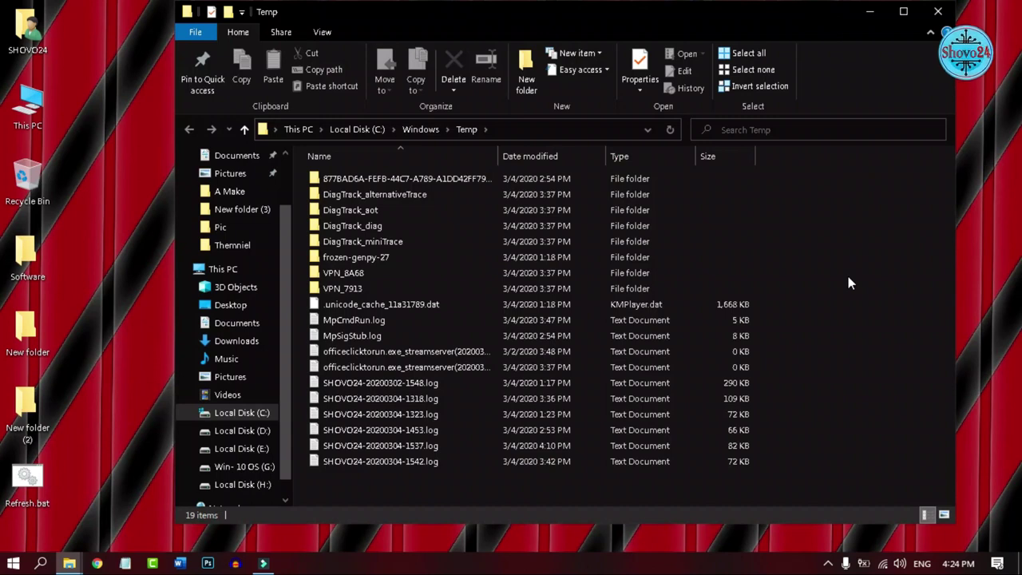
Delete all items in the Windows Temp folder, cancel at the folder in use, and close the window
key("ctrl+a")
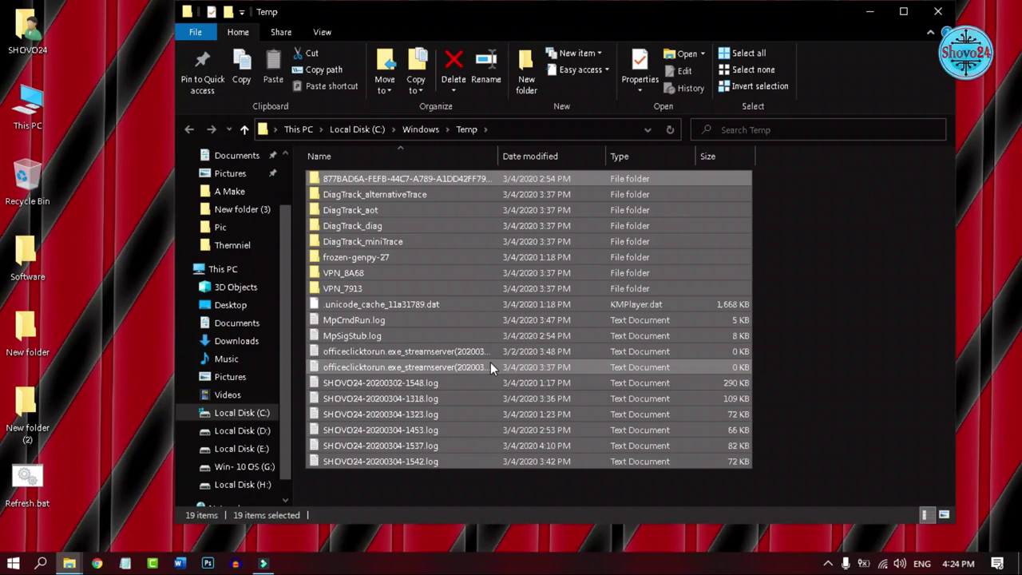
right_click(363, 260)
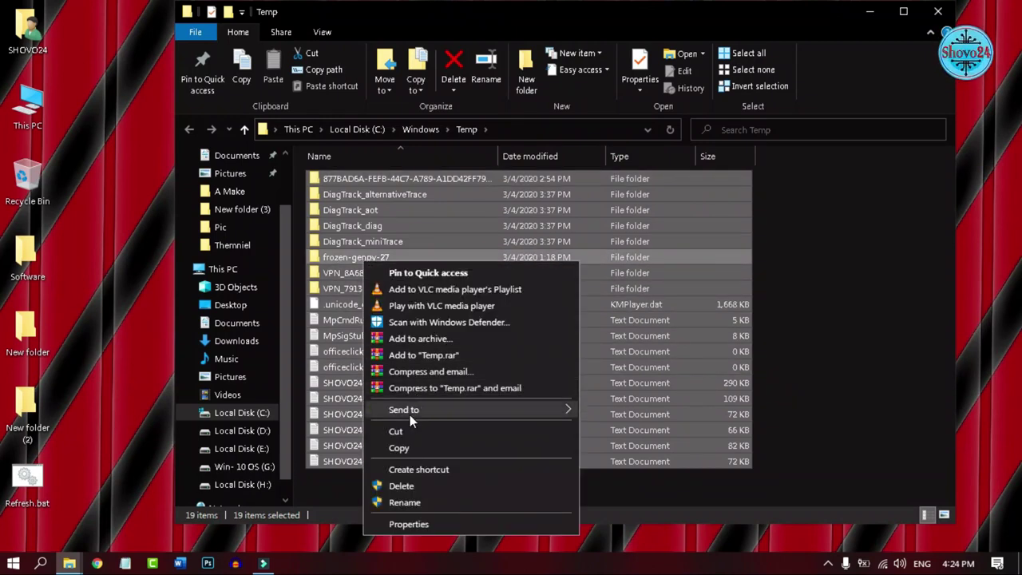
left_click(395, 486)
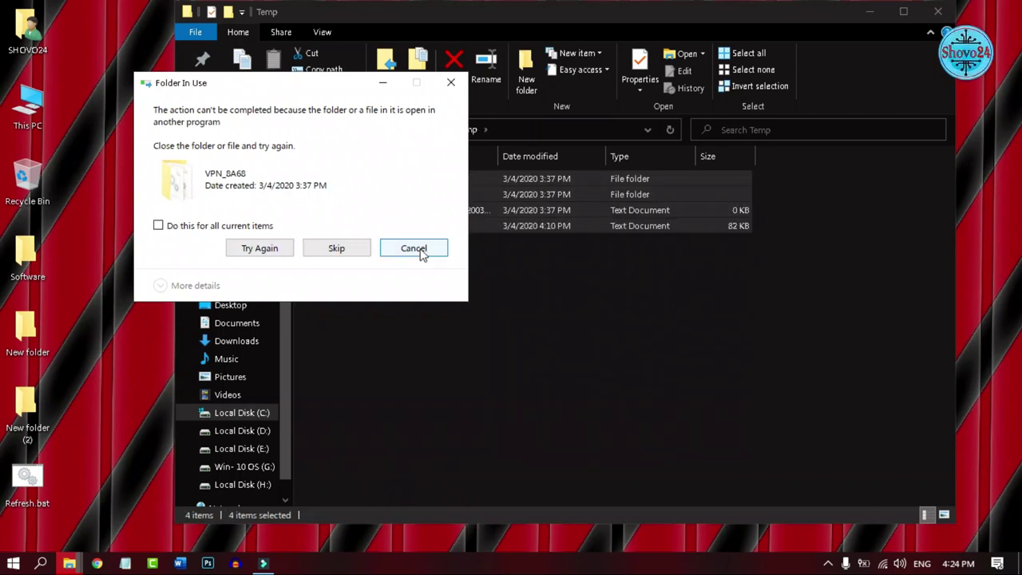
left_click(414, 249)
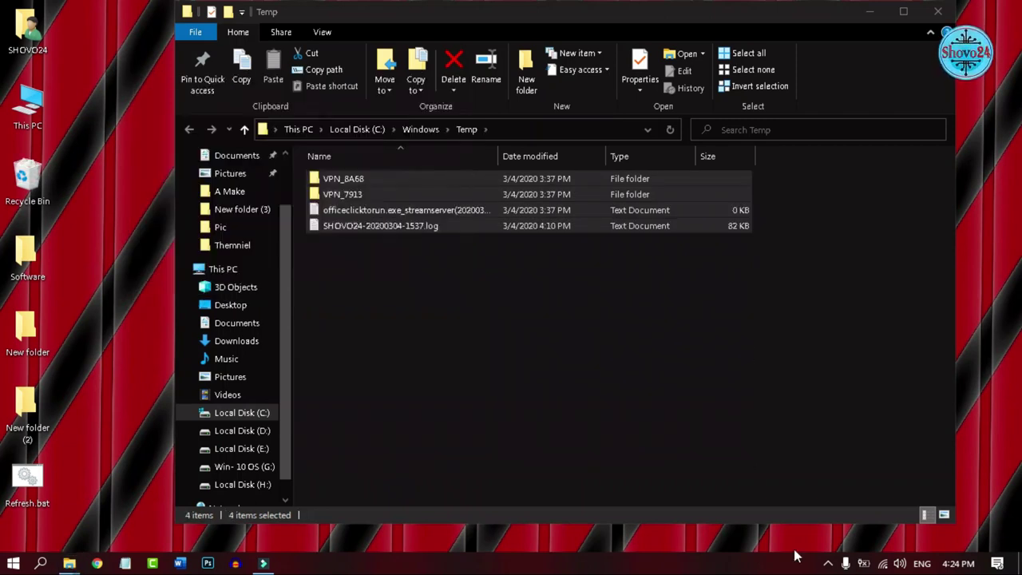
left_click(938, 12)
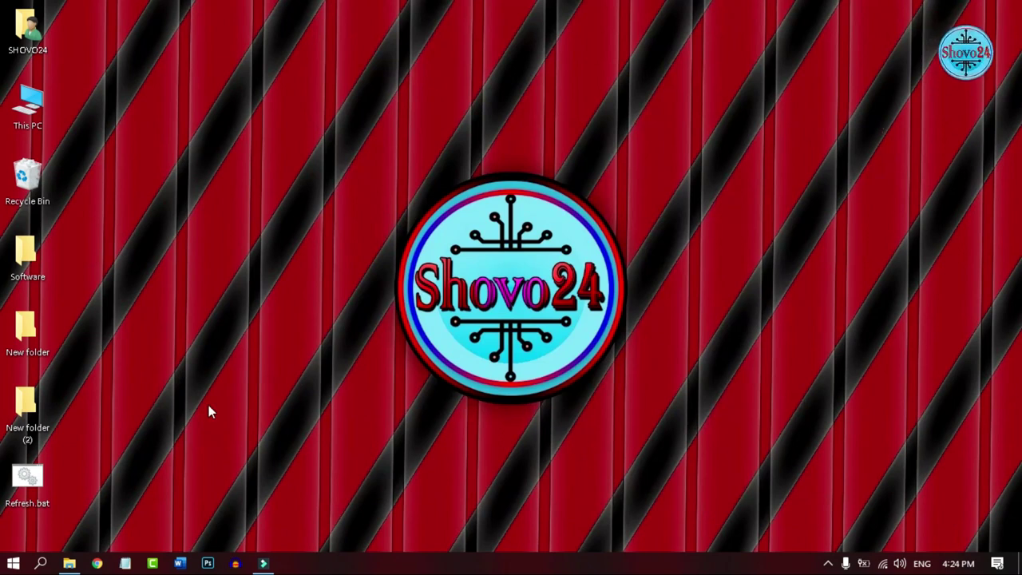
Run "%temp%" and delete all items in the AppData Local Temp folder, cancelling at the folder in use and closing the window
key("super+r")
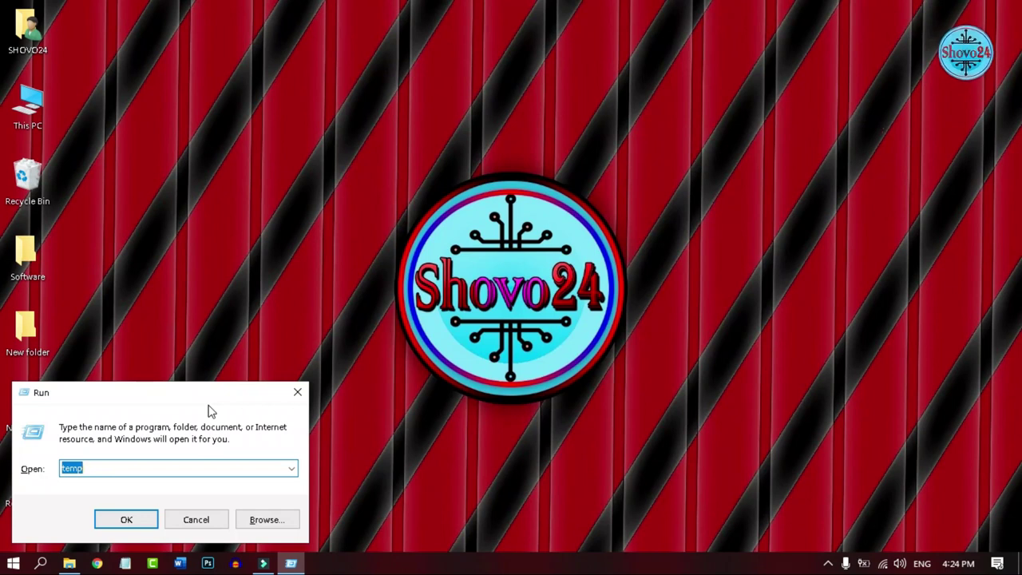
type("%temp")
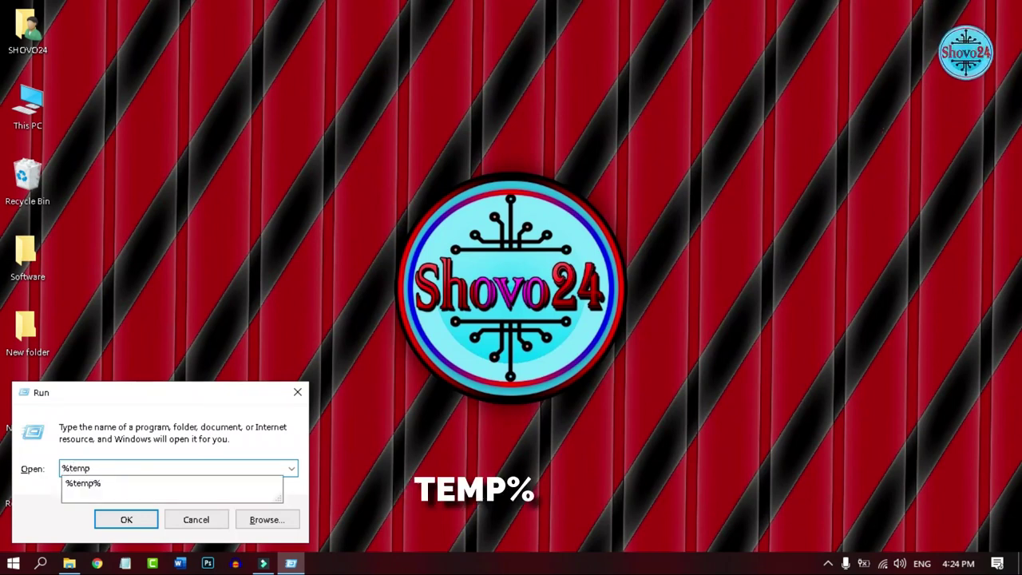
type("%")
key("Return")
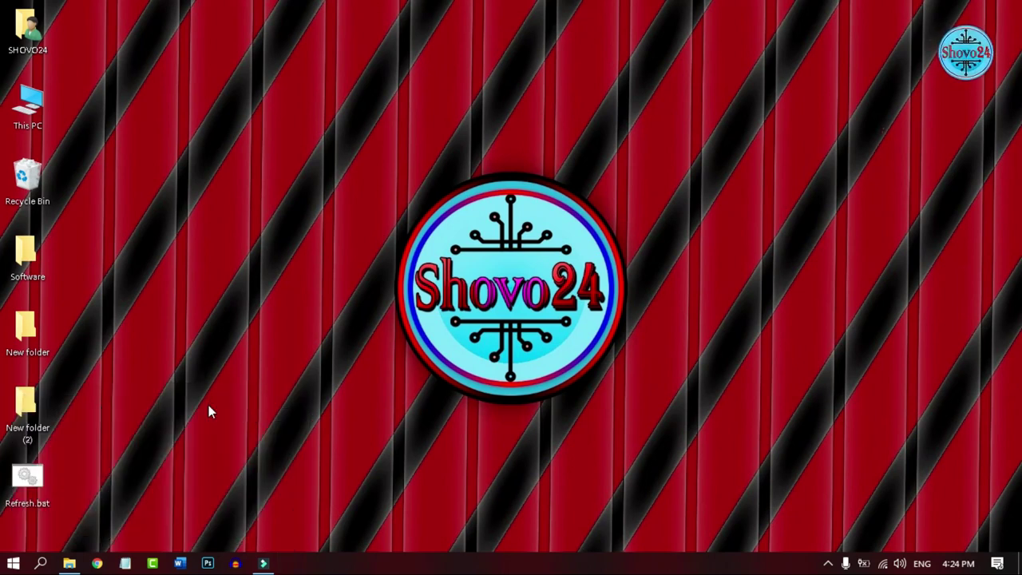
key("ctrl+a")
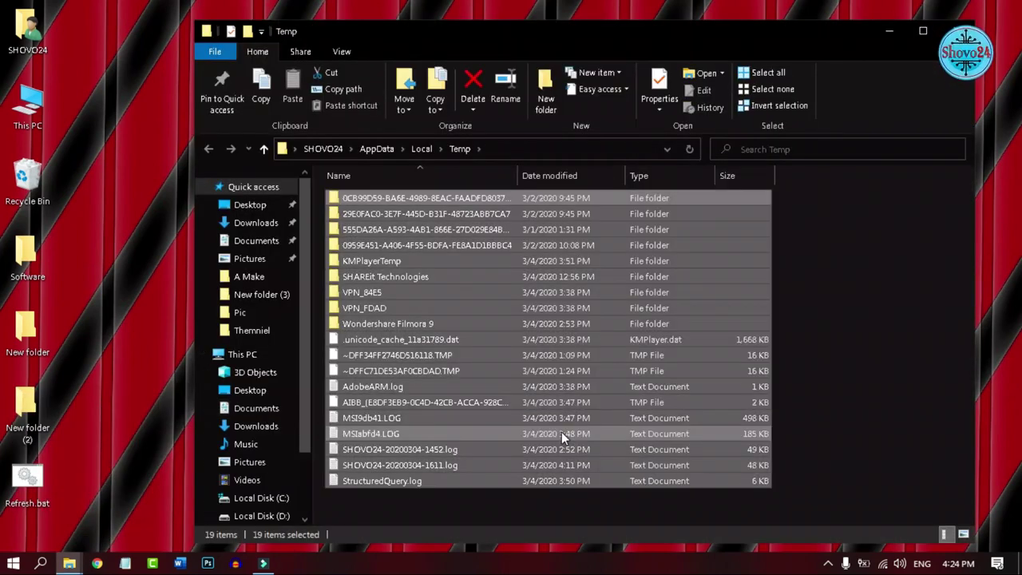
key("Delete")
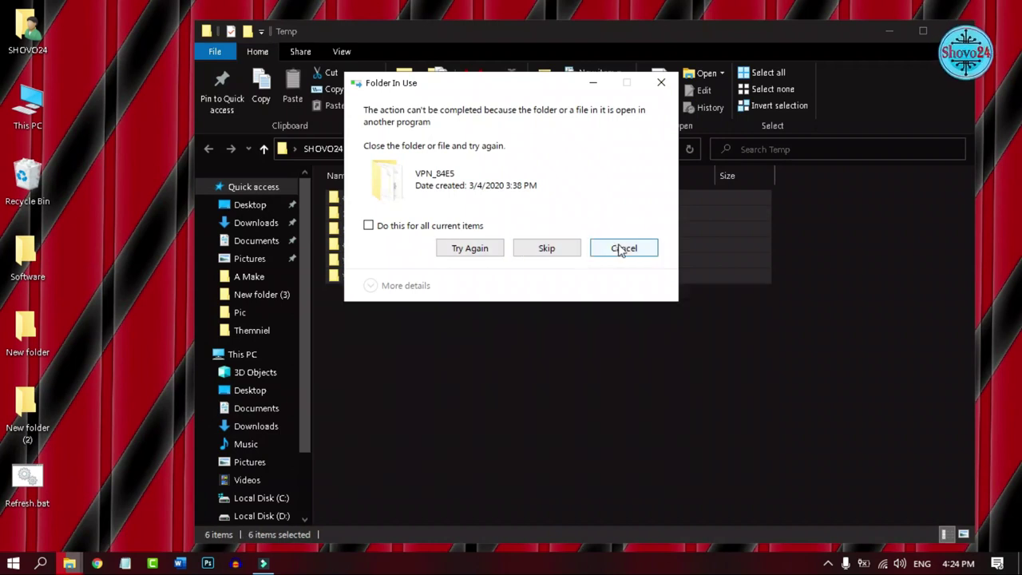
key("Escape")
key("alt+F4")
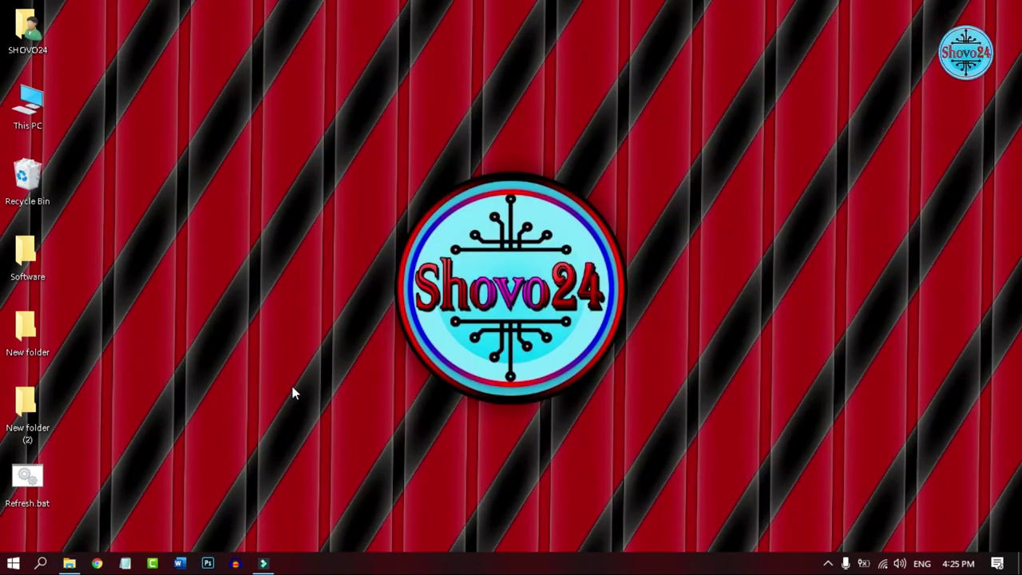
Run "recent", delete all shortcuts in the Recent folder, and close its window
key("super+r")
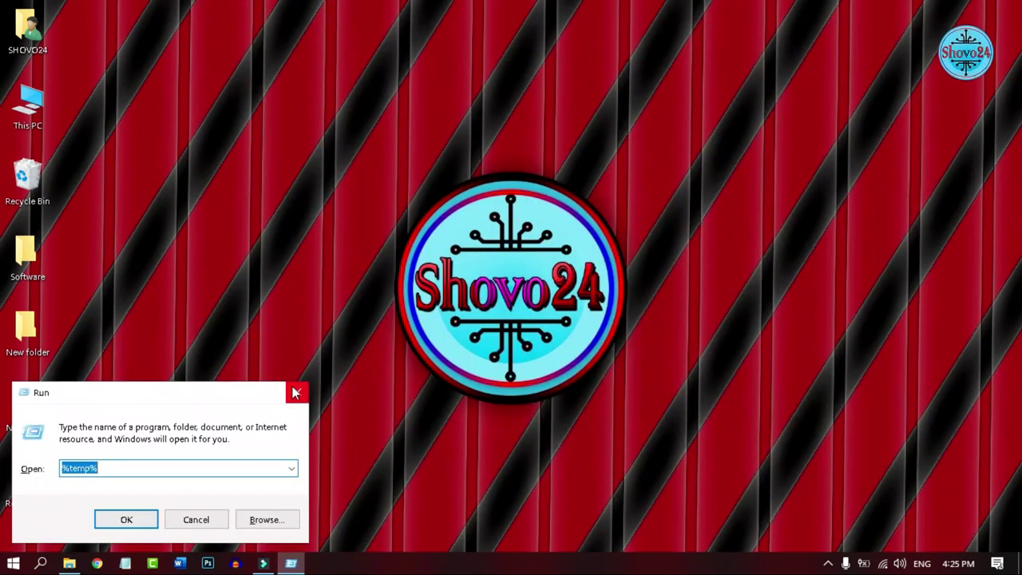
type("re")
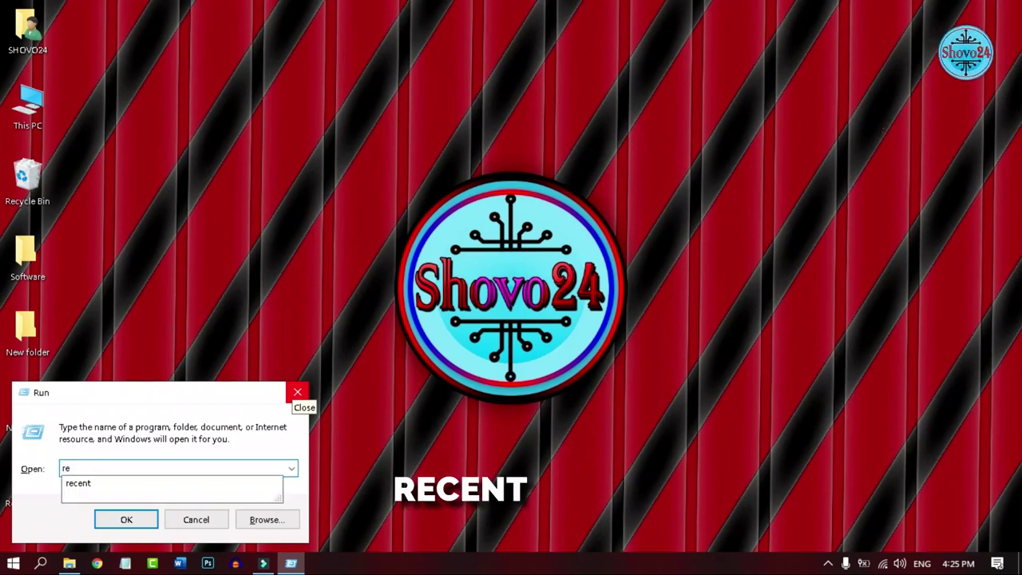
type("cent")
key("Return")
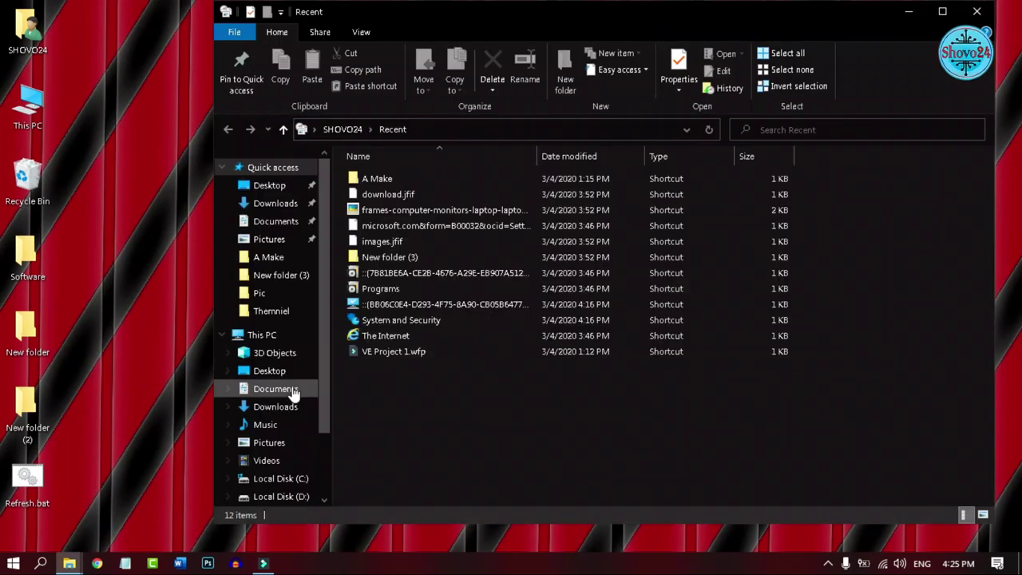
key("ctrl+a")
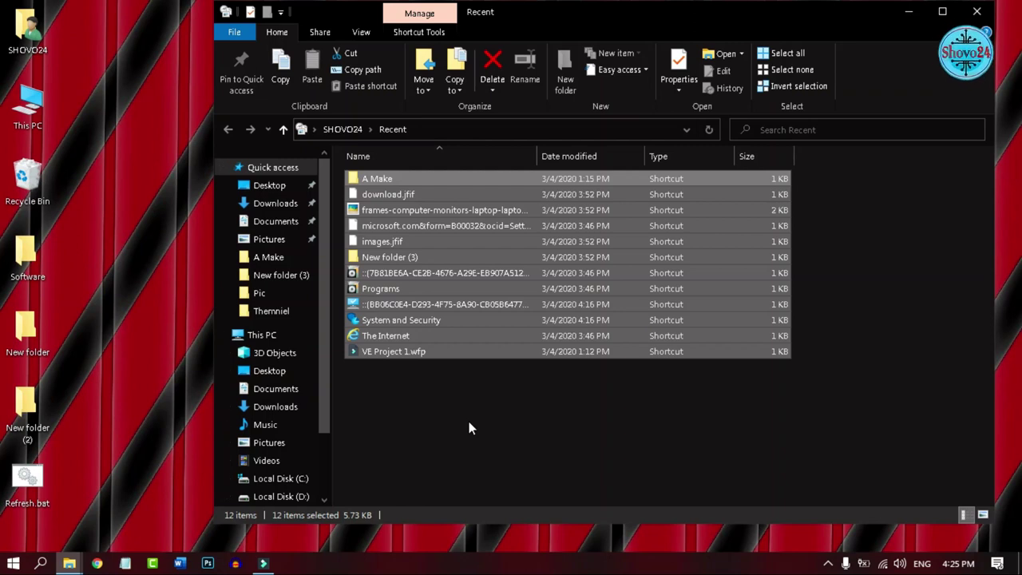
key("Delete")
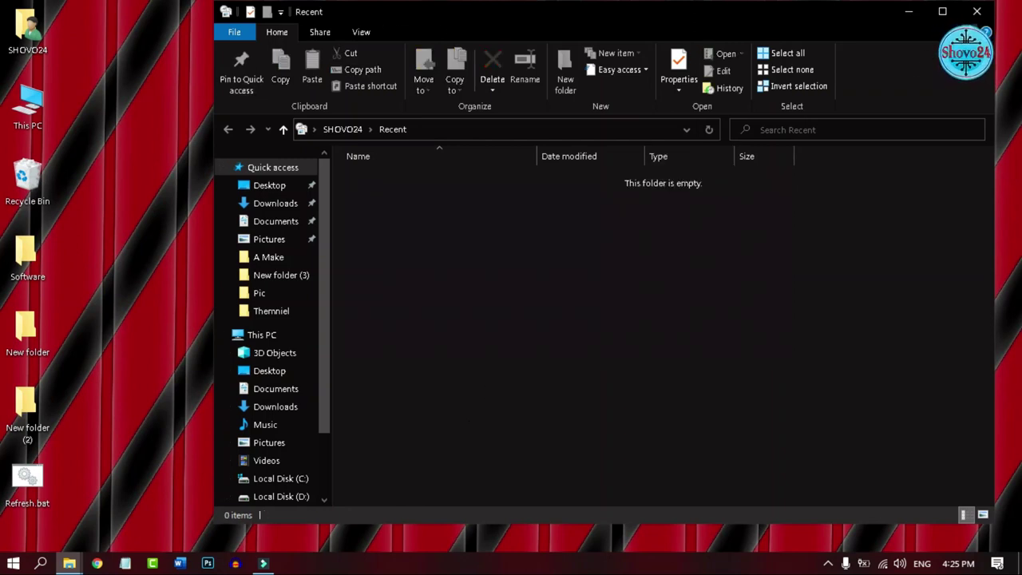
left_click(977, 11)
Run "prefetch", grant access to the Prefetch folder, delete all its items, and close the window
key("super+r")
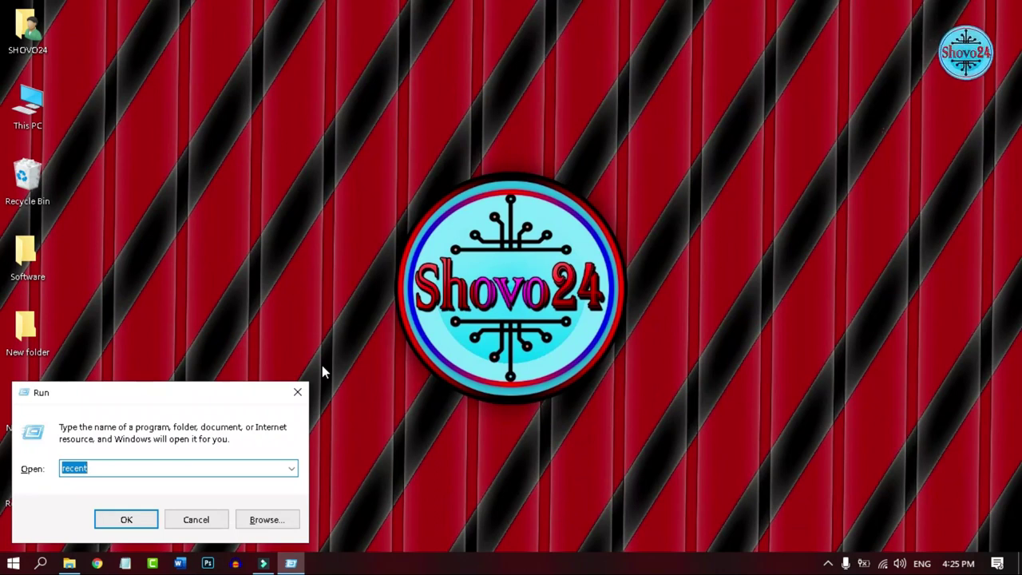
type("pre")
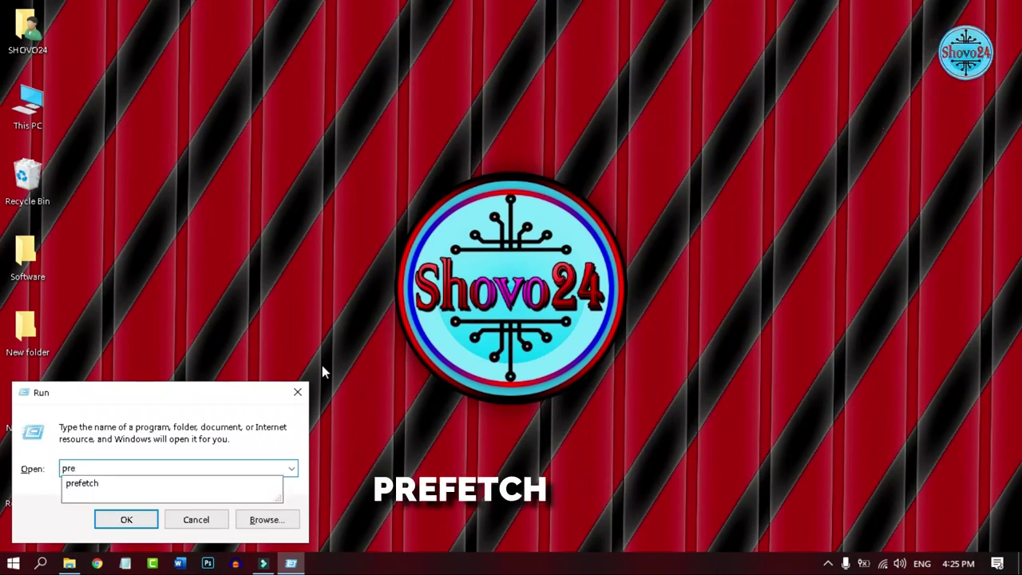
type("fetch")
key("Return")
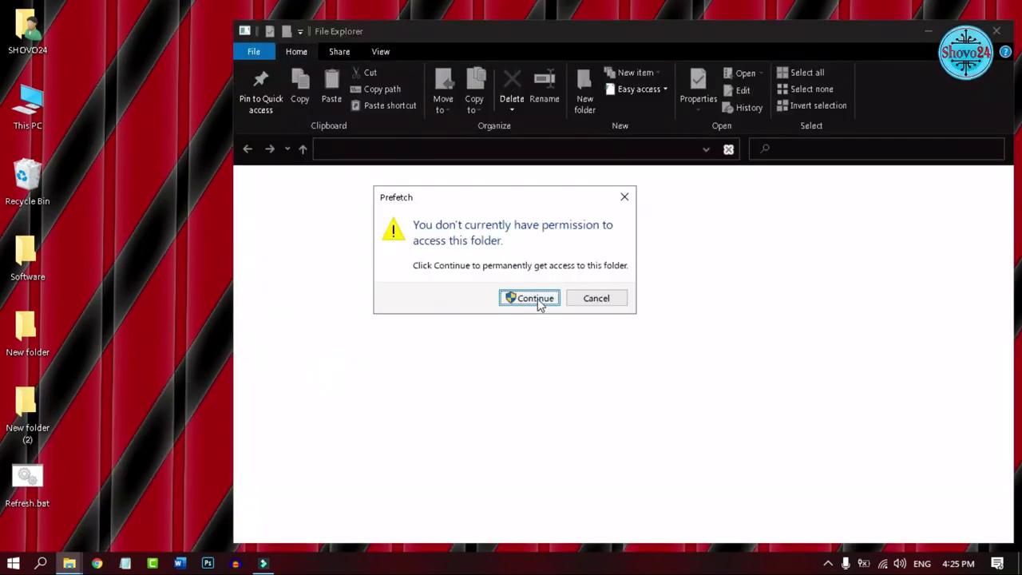
left_click(537, 299)
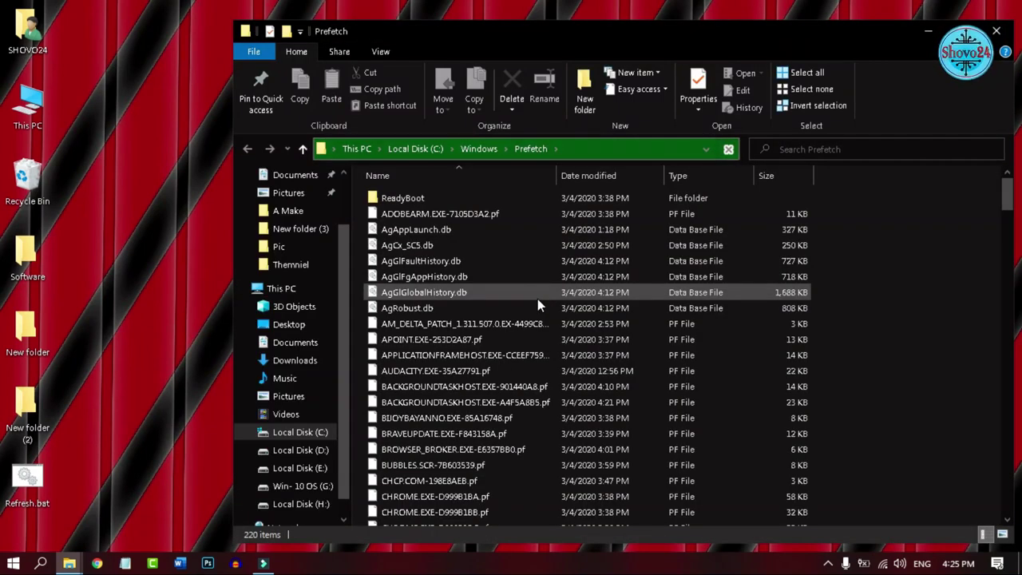
key("ctrl+a")
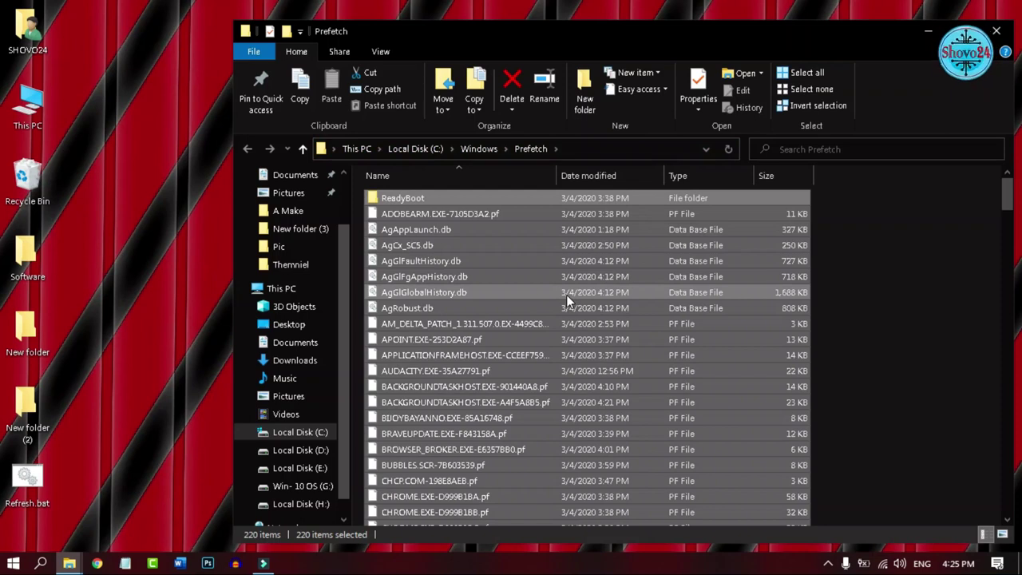
key("Delete")
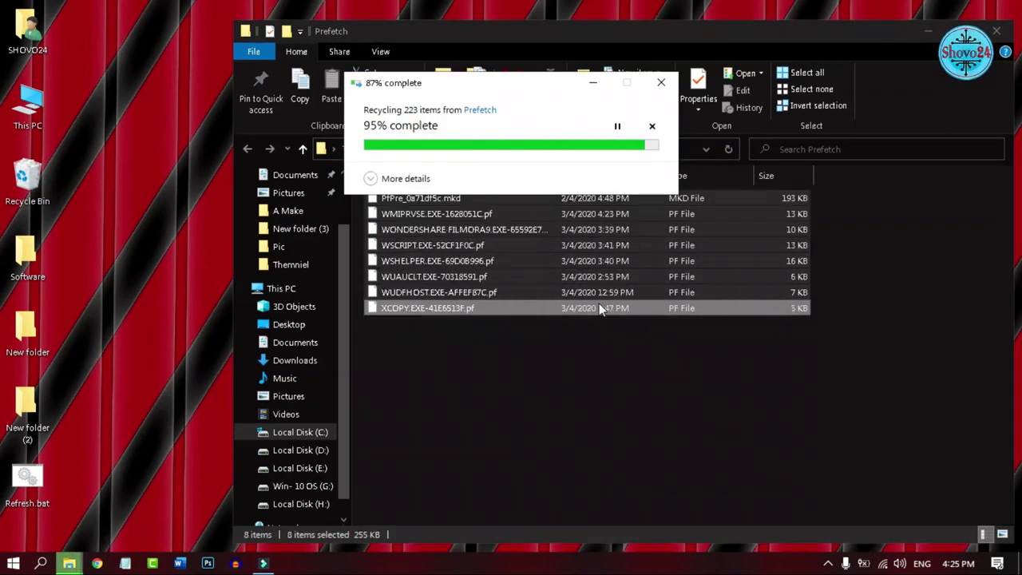
left_click(620, 235)
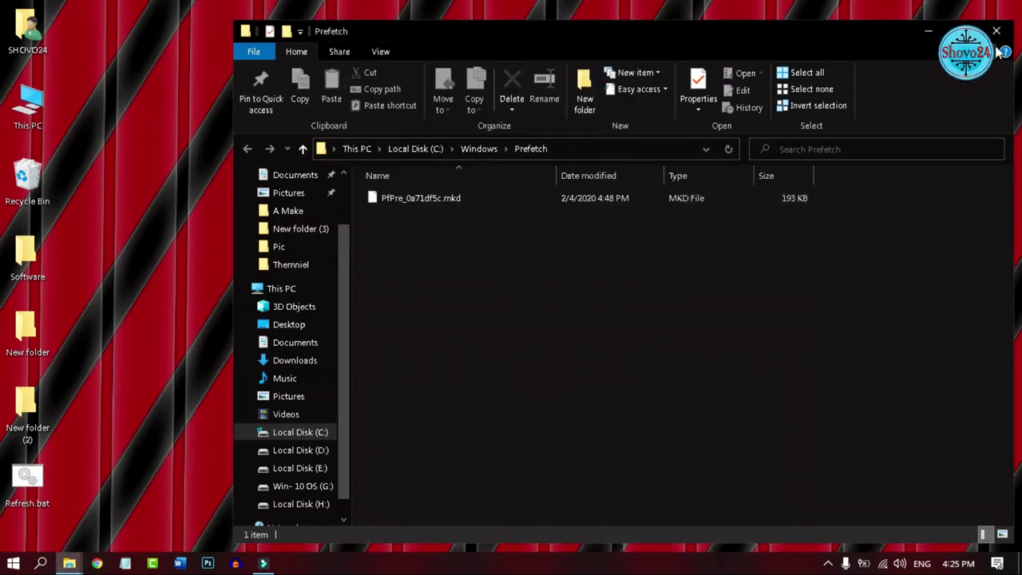
key("alt+F4")
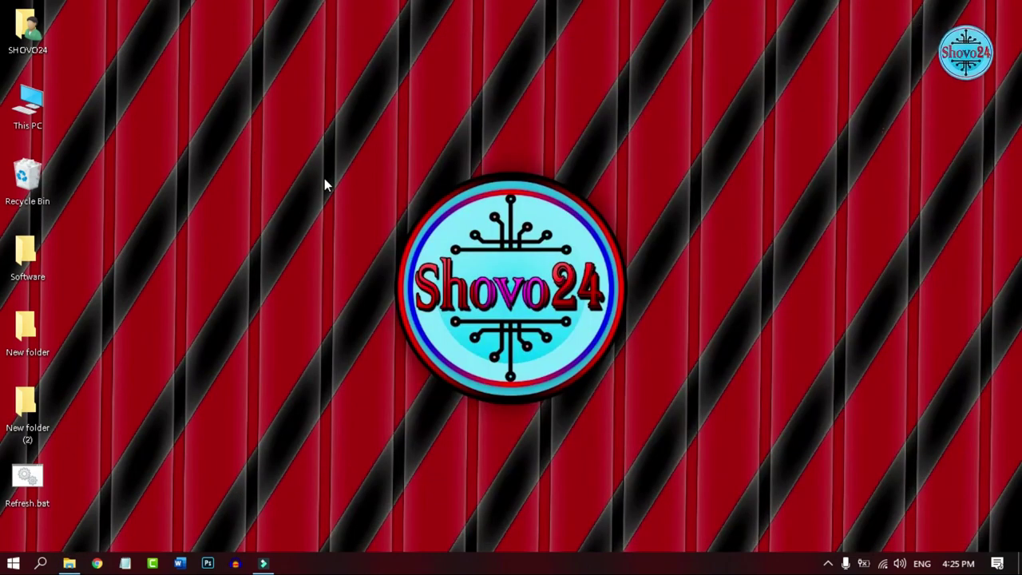